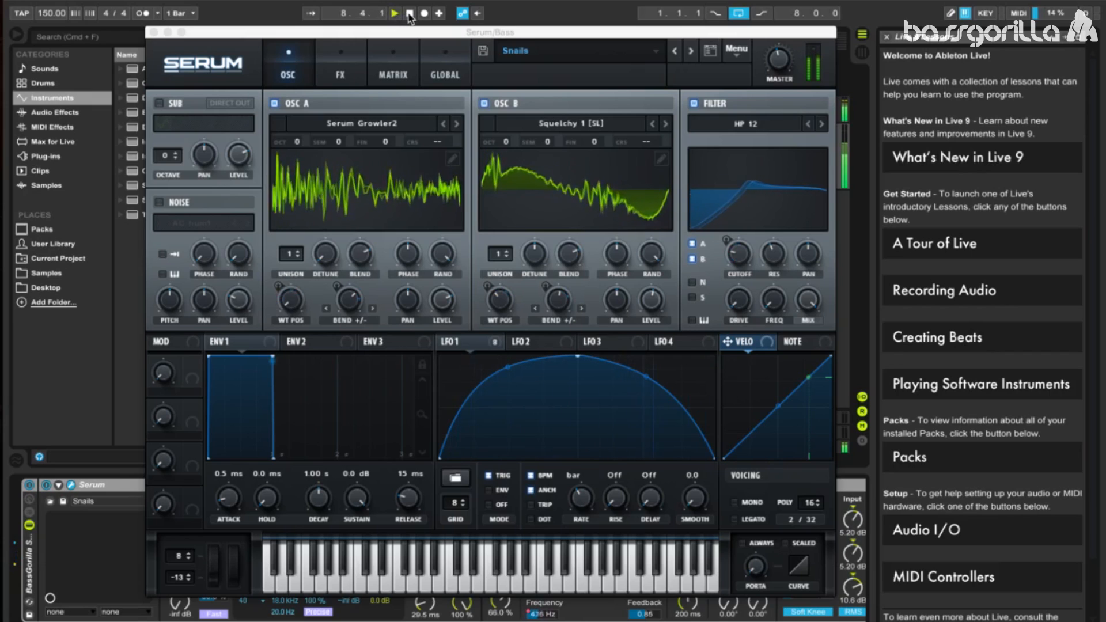
Stop playback and reset the Serum synth to its Init preset, with its window clear of the device chain.
click(408, 14)
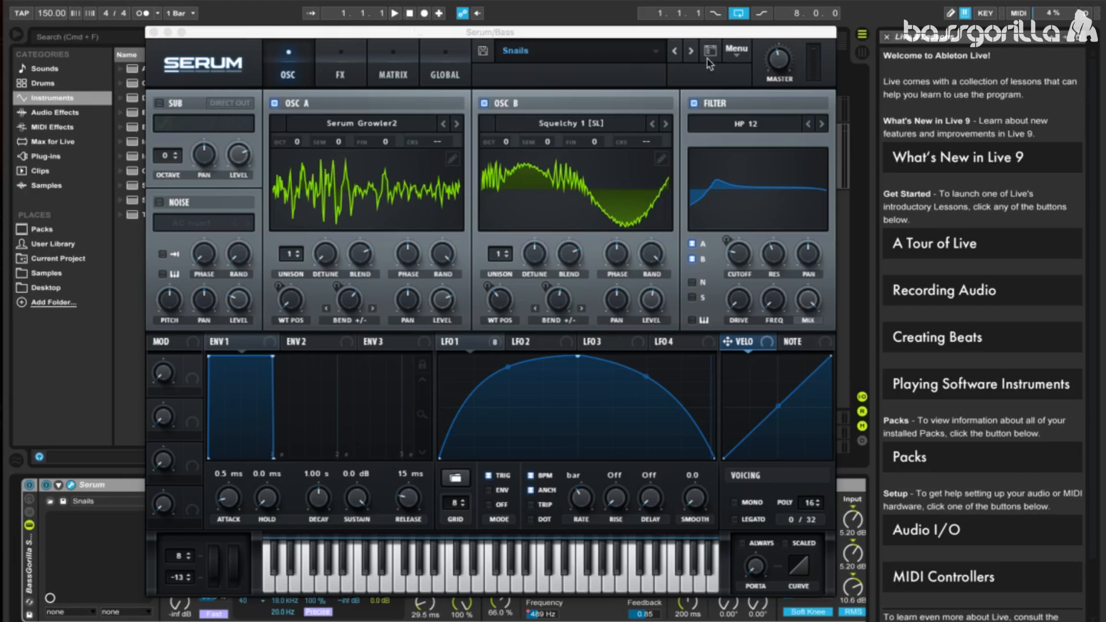
click(735, 50)
click(749, 134)
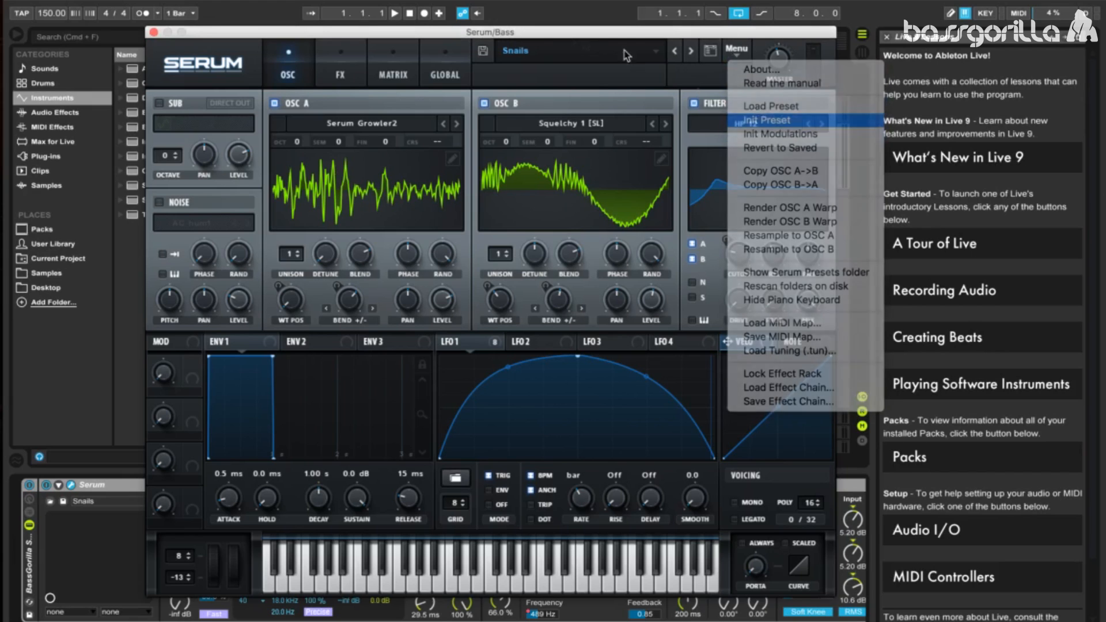
drag(530, 33, 859, 45)
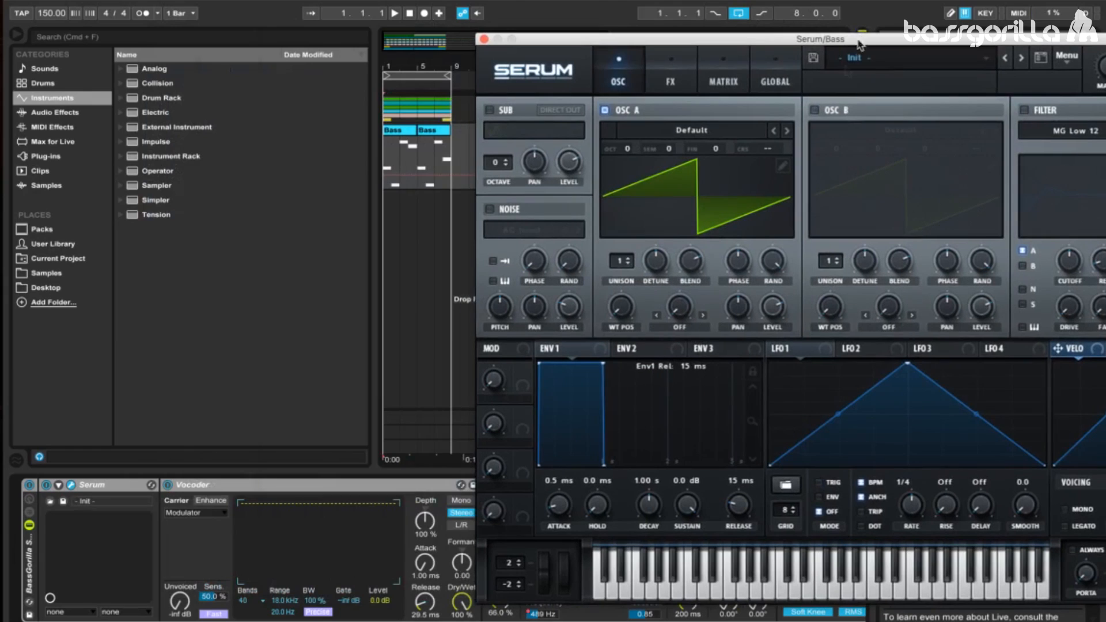
Delete all effect devices following Serum in the bass track's device chain, beginning with the Vocoder.
click(328, 489)
key(Delete)
key(Delete)
key(Delete)
key(Delete)
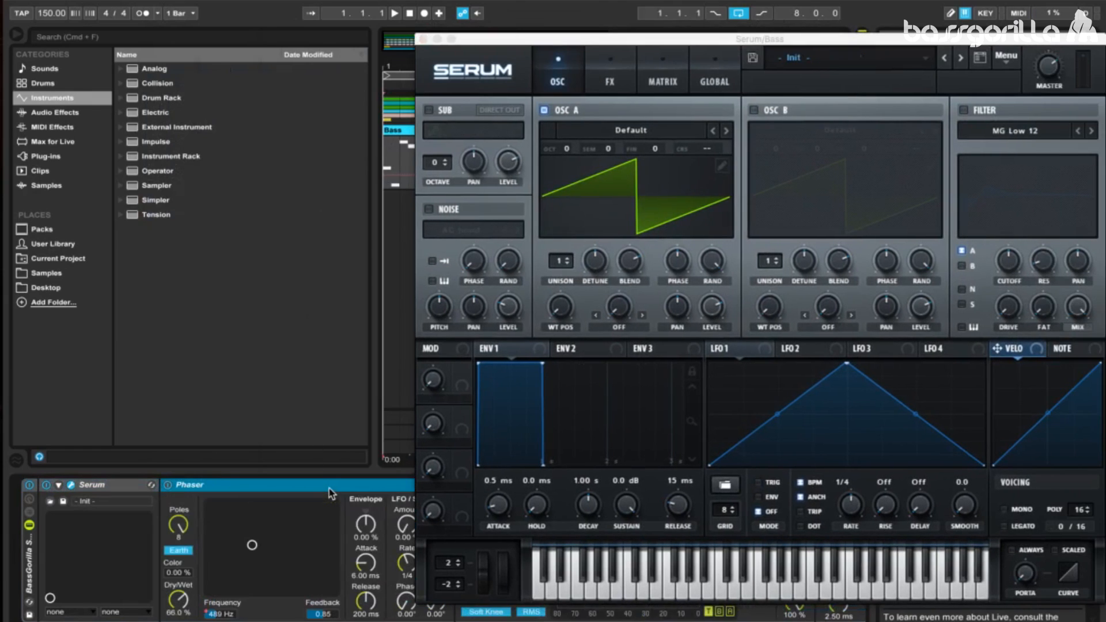
key(Delete)
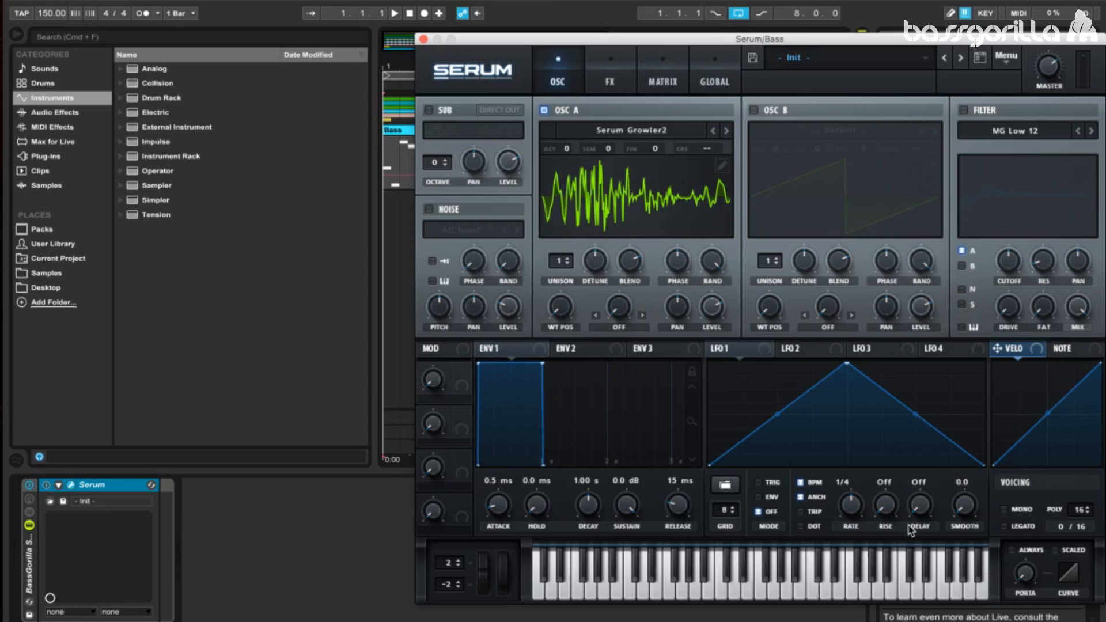
Modulate oscillator A's wavetable position with LFO 1, running the LFO in Trig mode at a rate of one bar.
mouse_move(559, 306)
mouse_down()
mouse_move(569, 259)
mouse_move(562, 300)
mouse_up()
drag(727, 354, 548, 325)
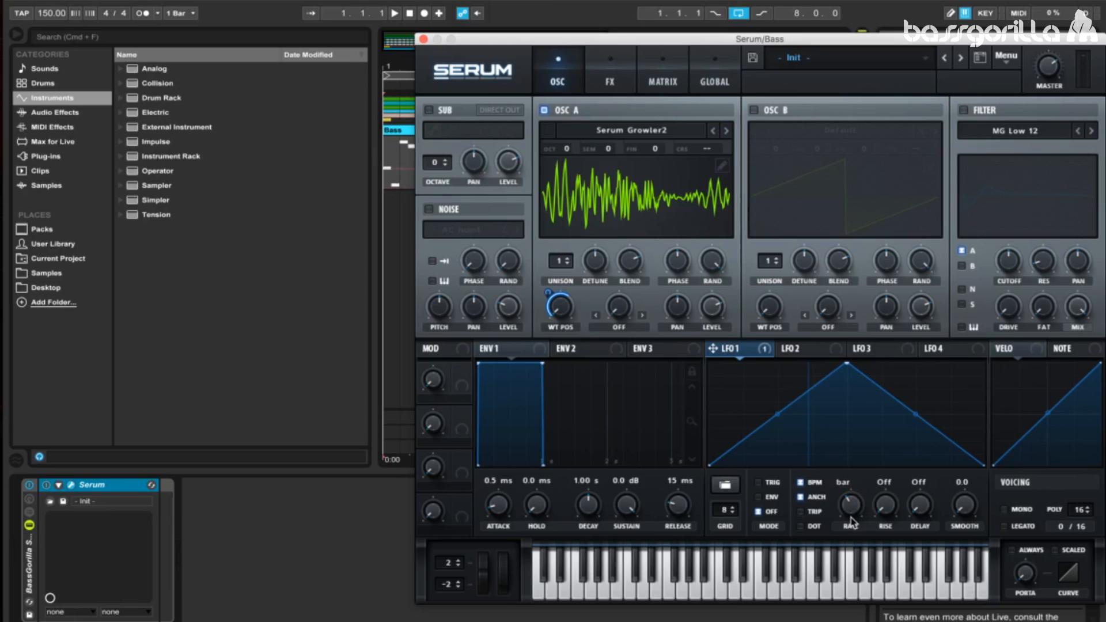
click(772, 483)
key(a)
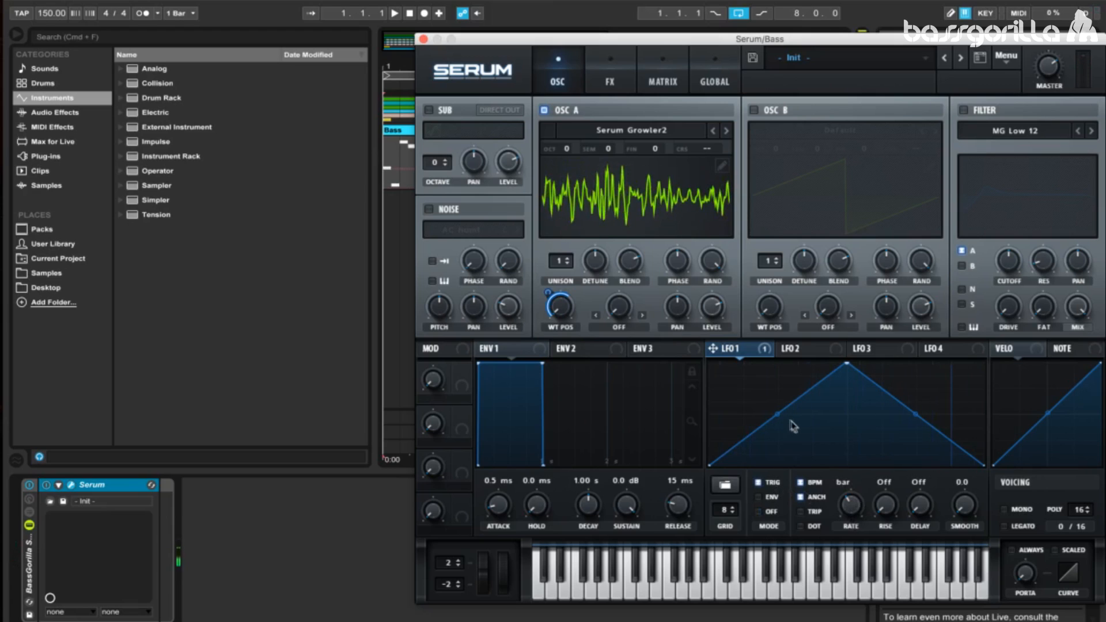
Bow both slopes of the LFO 1 triangle outward into a rounded dome and audition the sound.
drag(778, 414, 776, 406)
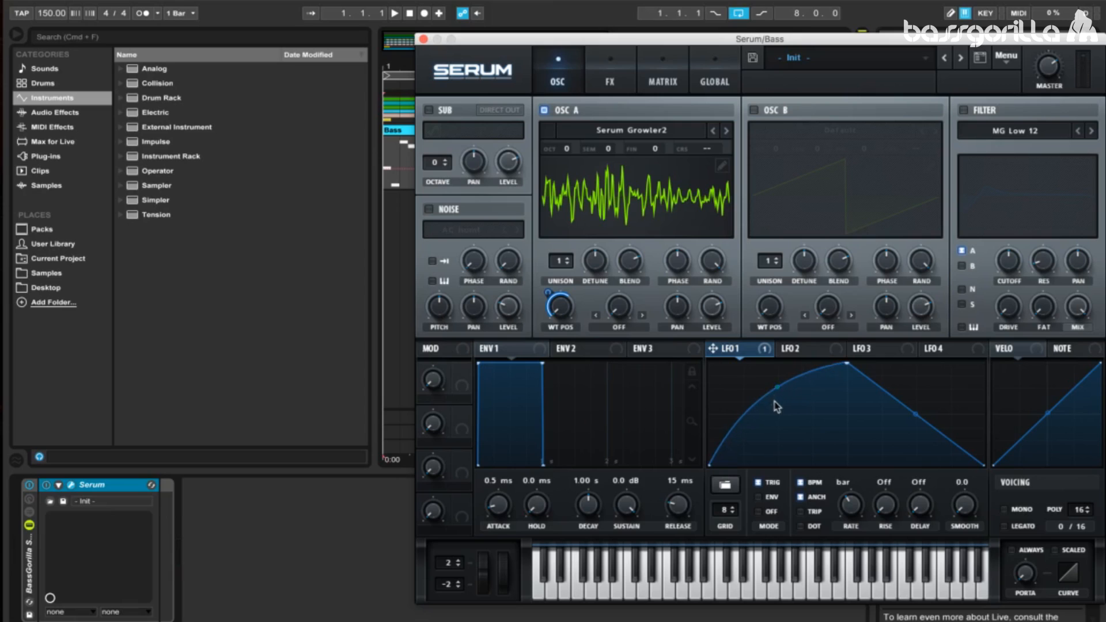
drag(916, 412, 920, 405)
key(a)
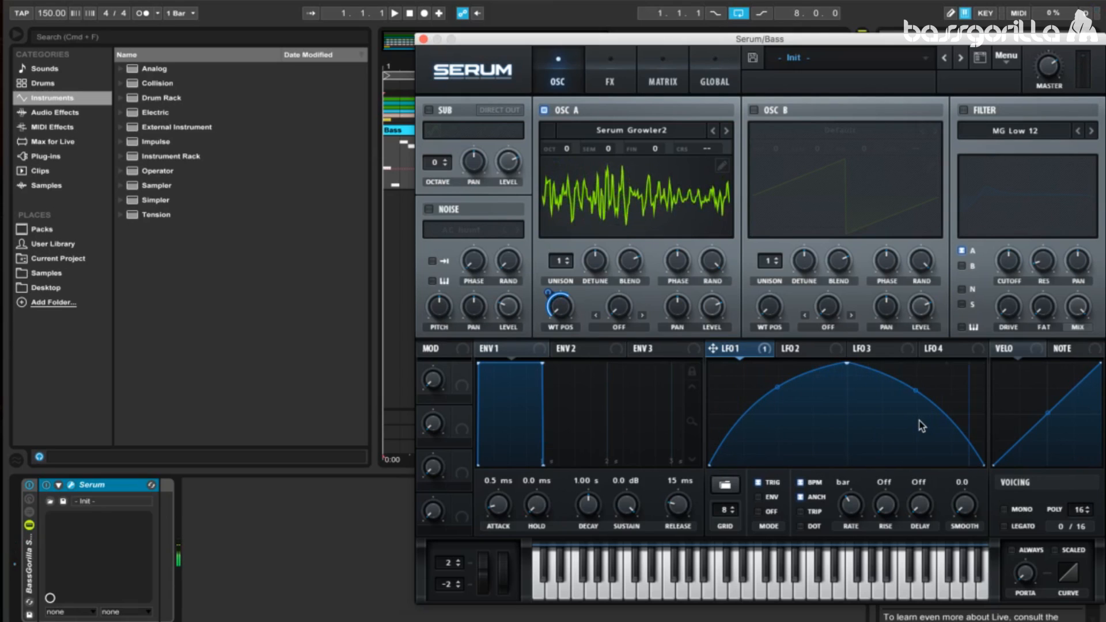
Set oscillator A's warp mode to Bend +/- and modulate the warp amount with LFO 1.
click(616, 327)
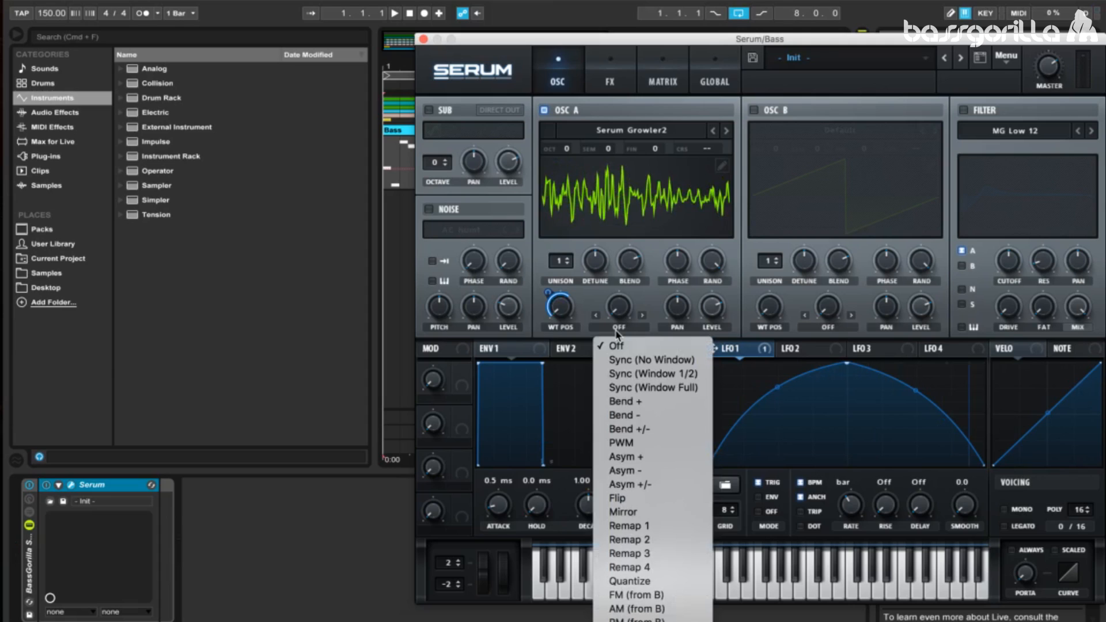
click(644, 429)
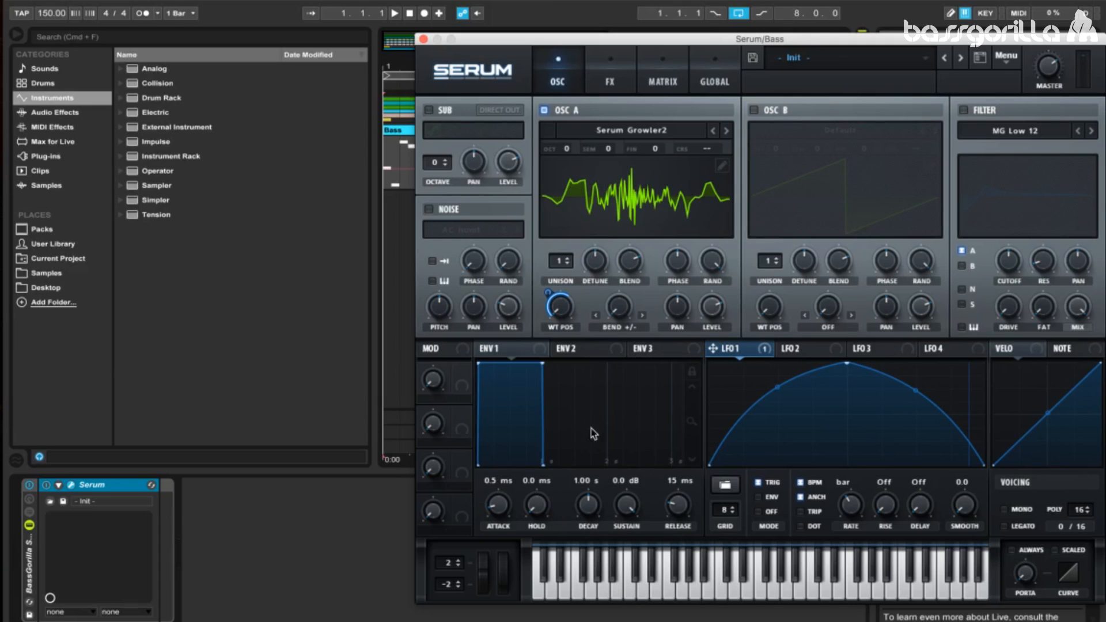
drag(628, 305, 627, 193)
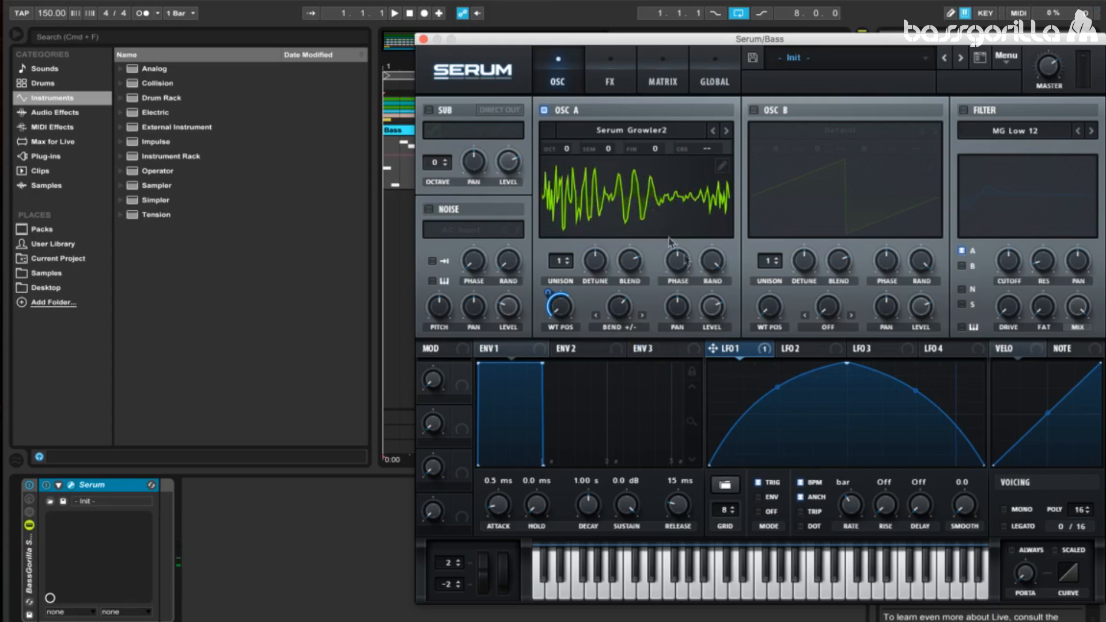
drag(714, 350, 622, 306)
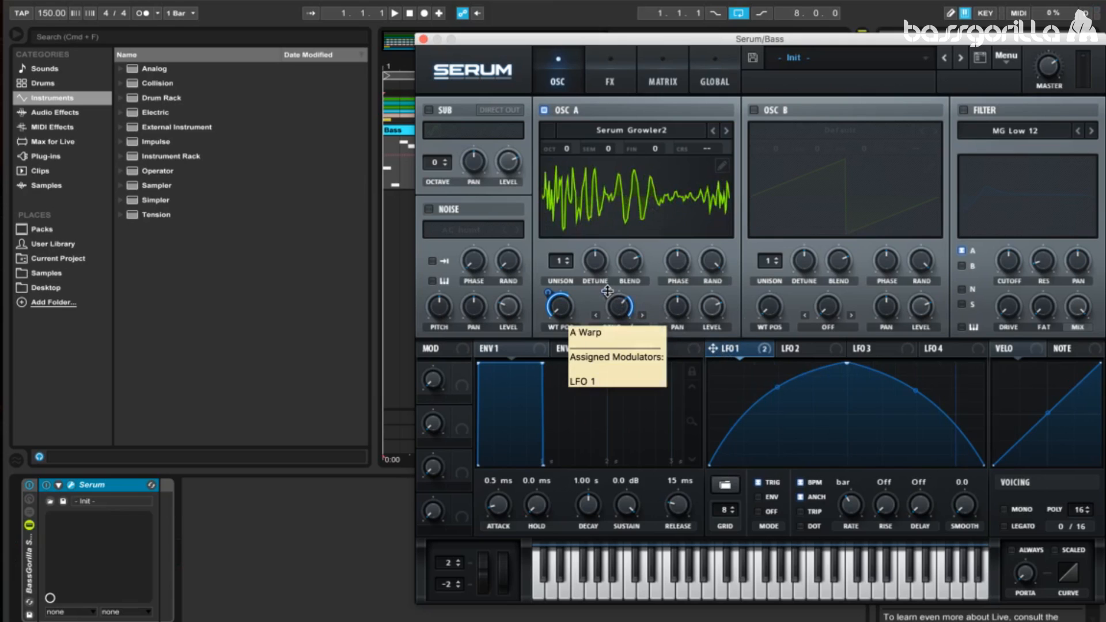
drag(606, 292, 605, 300)
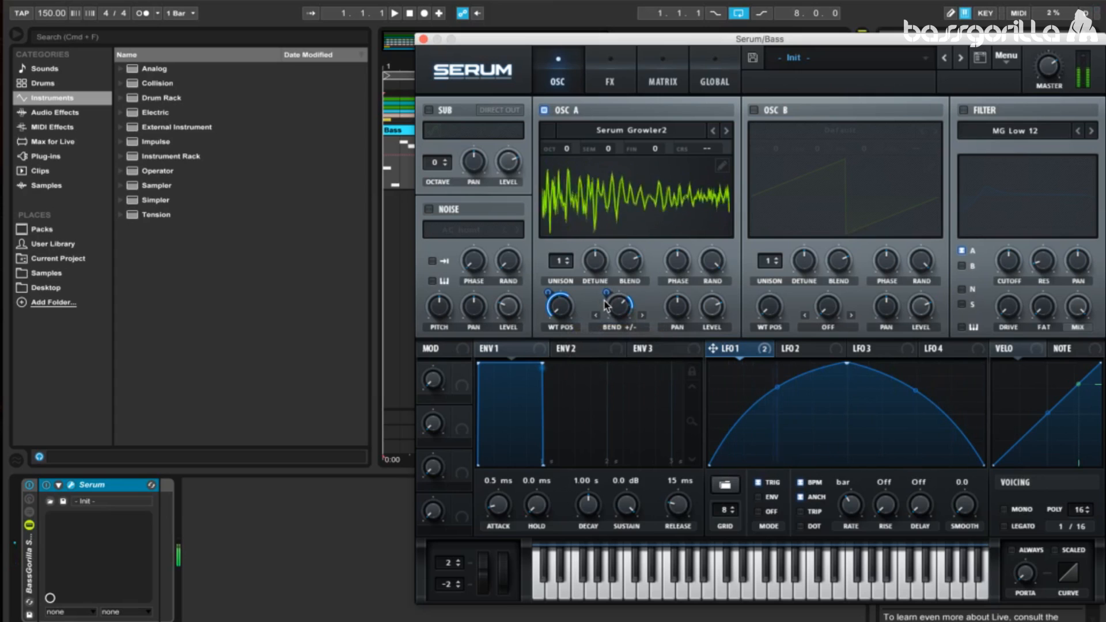
Set the master volume to 45% and enable oscillator B with the Squelchy 1 [SL] wavetable from the Spectral folder.
mouse_move(1052, 75)
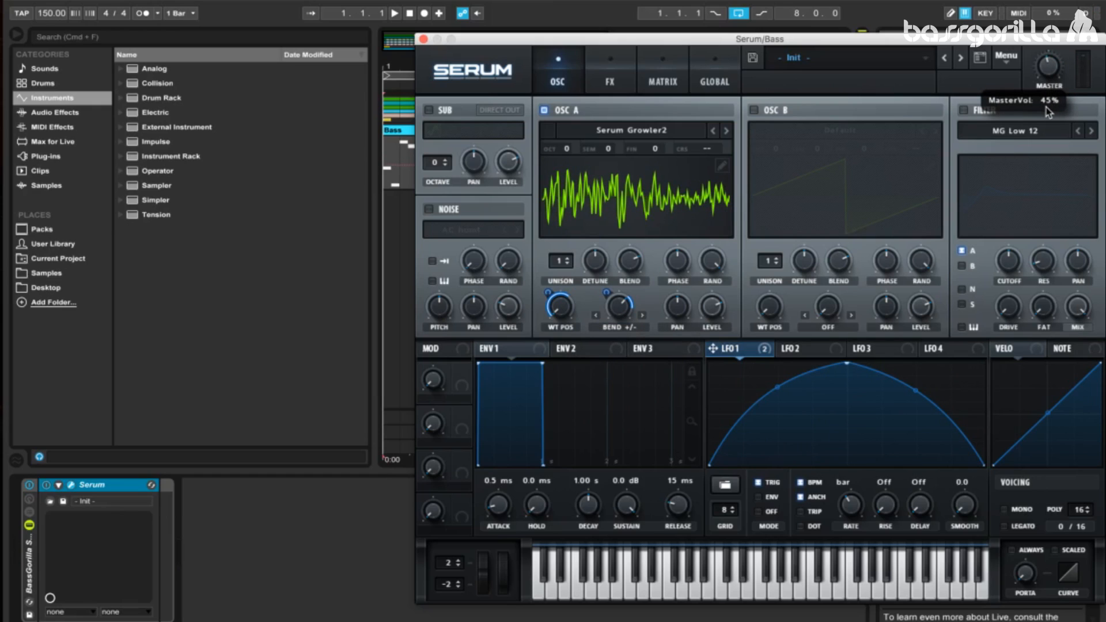
click(779, 115)
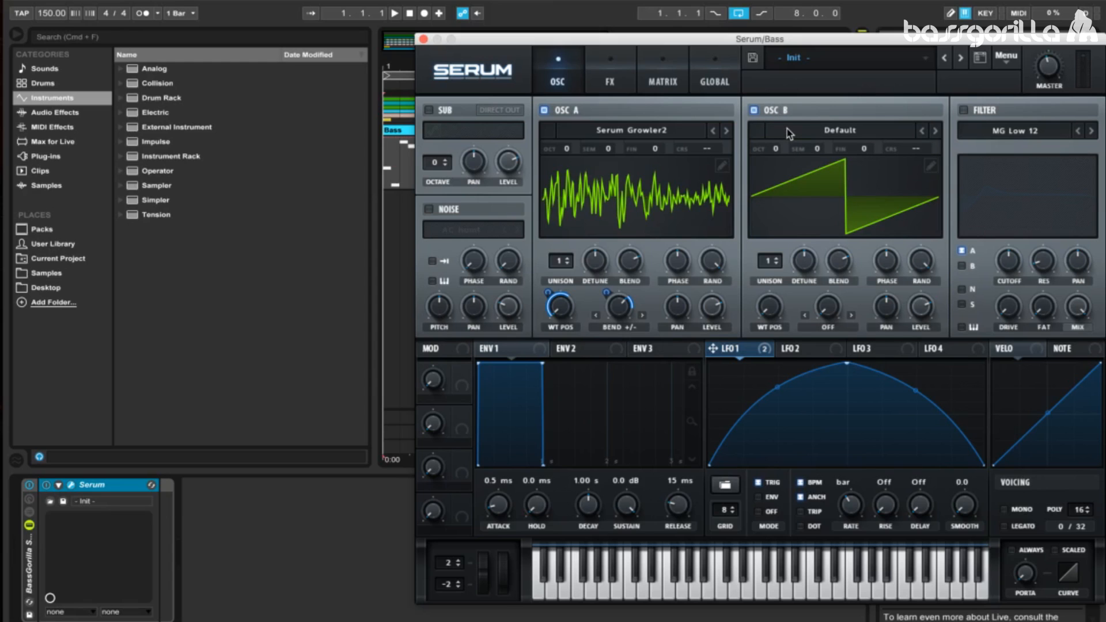
click(787, 129)
mouse_move(825, 547)
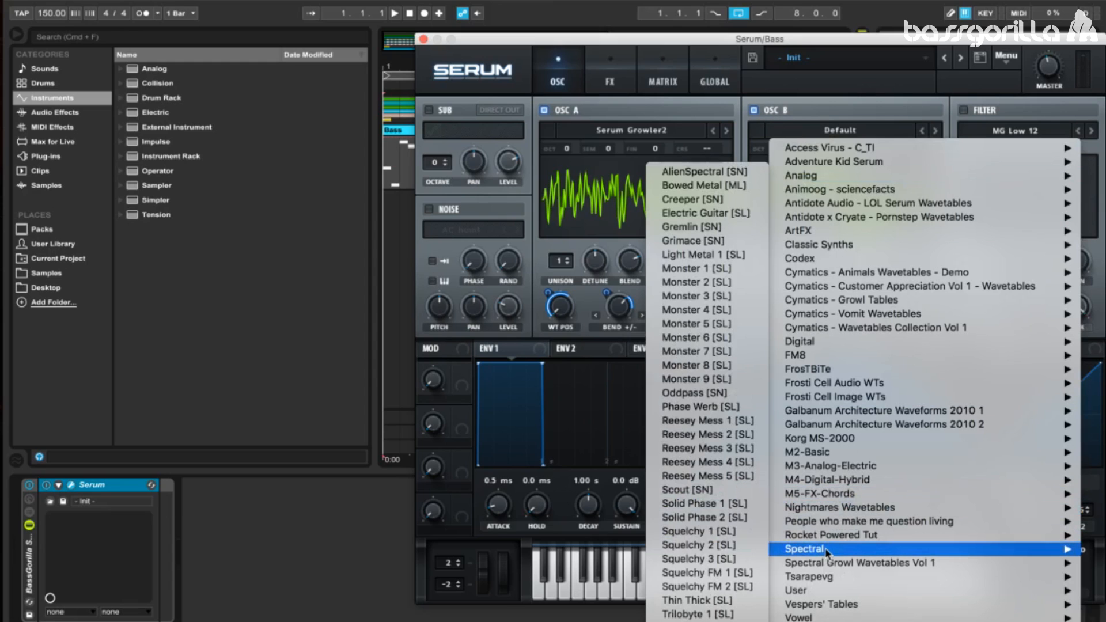
click(730, 531)
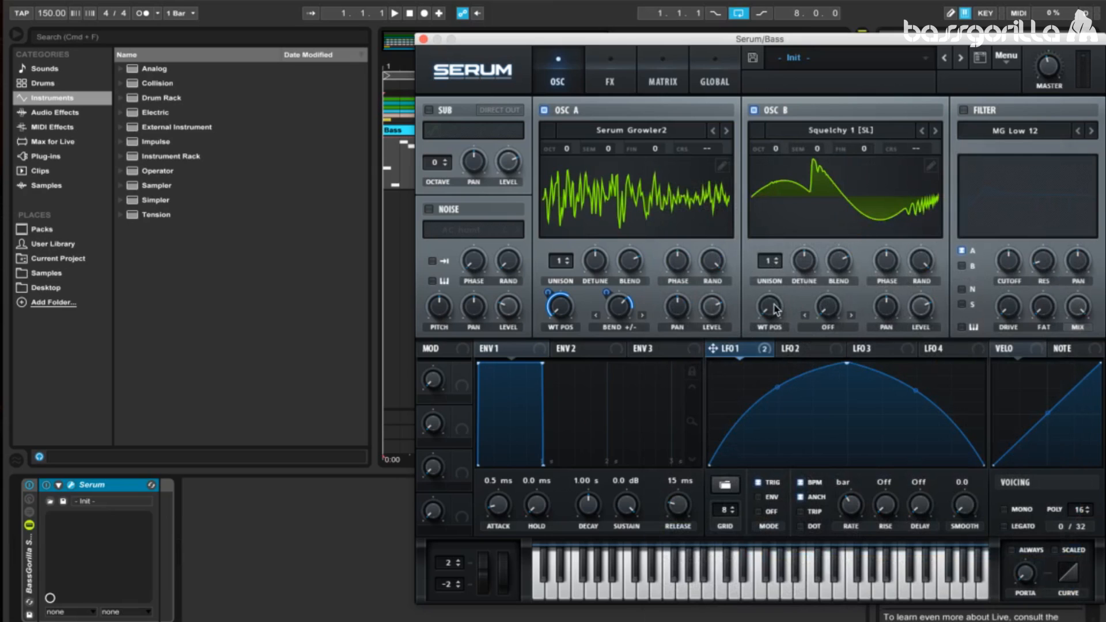
Audition oscillator B's wavetable sweep and modulate its wavetable position with LFO 1.
drag(775, 310, 777, 252)
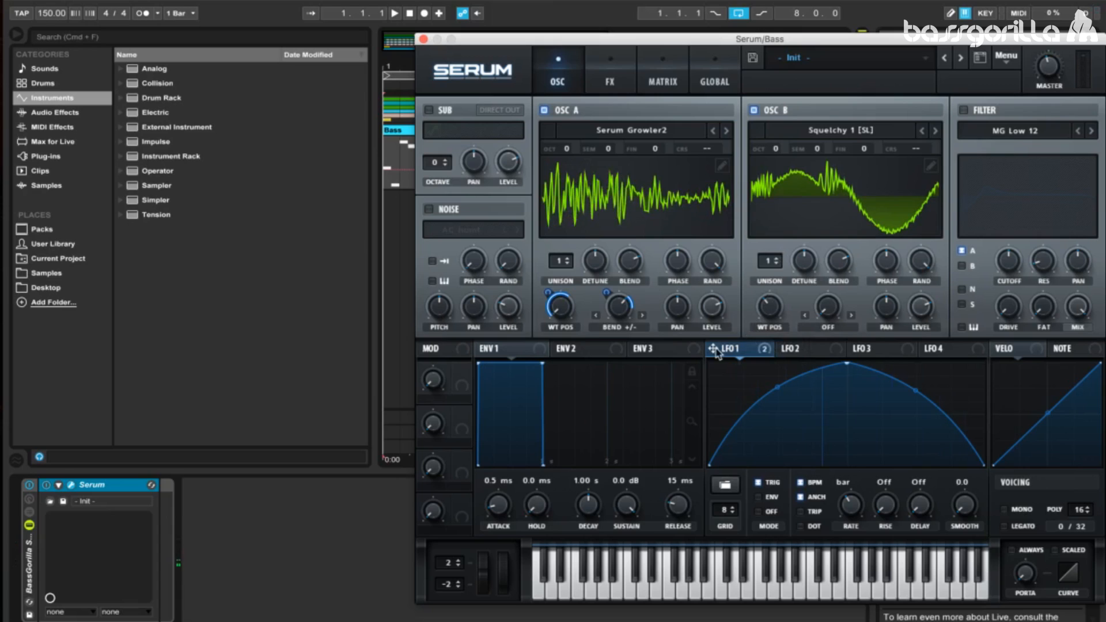
mouse_move(712, 352)
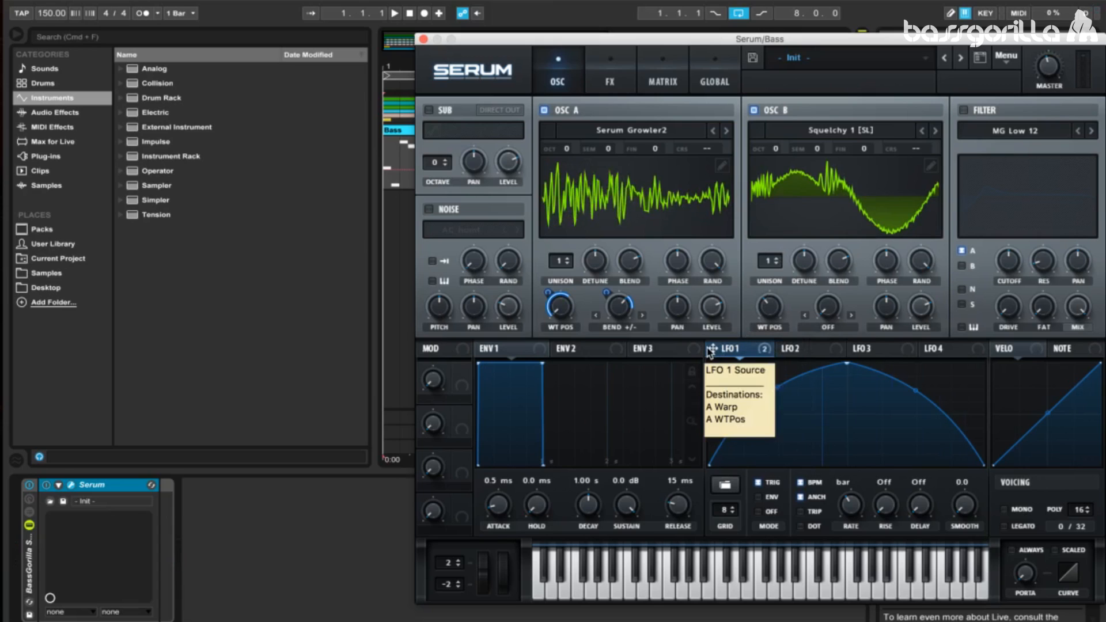
drag(711, 351, 770, 308)
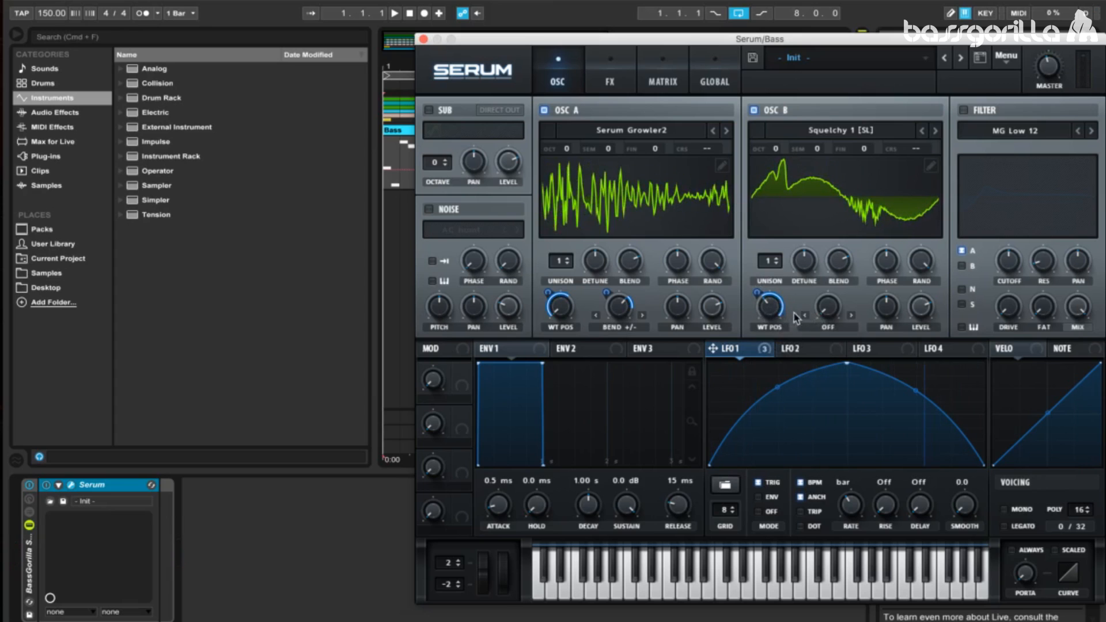
Set oscillator B's warp mode to Bend +/- and modulate the warp amount with LFO 1.
click(817, 330)
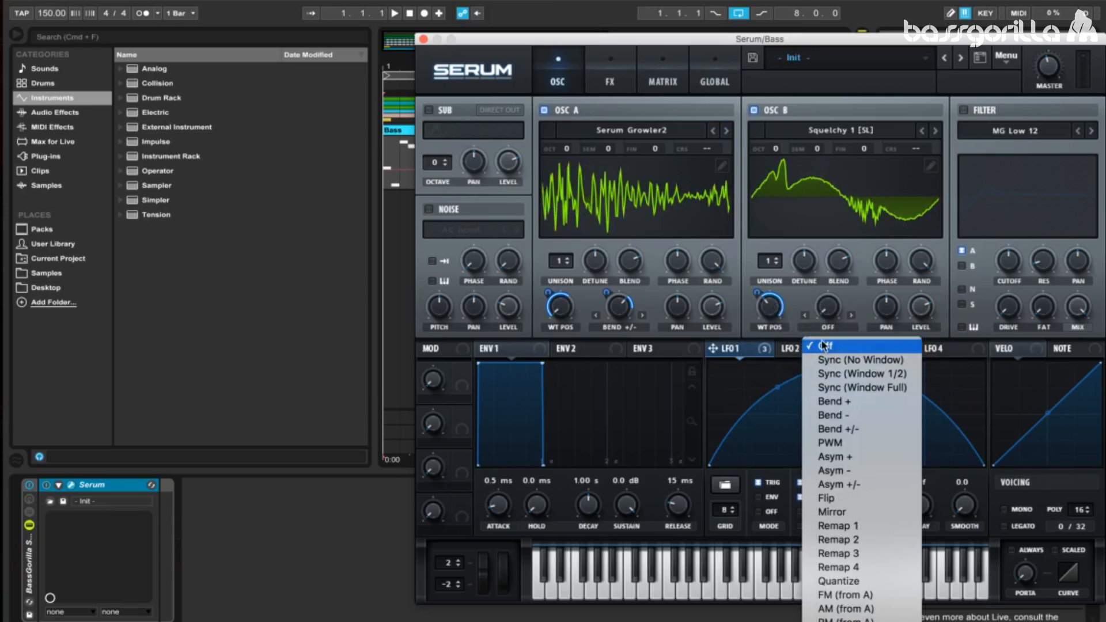
click(845, 429)
drag(829, 311, 834, 274)
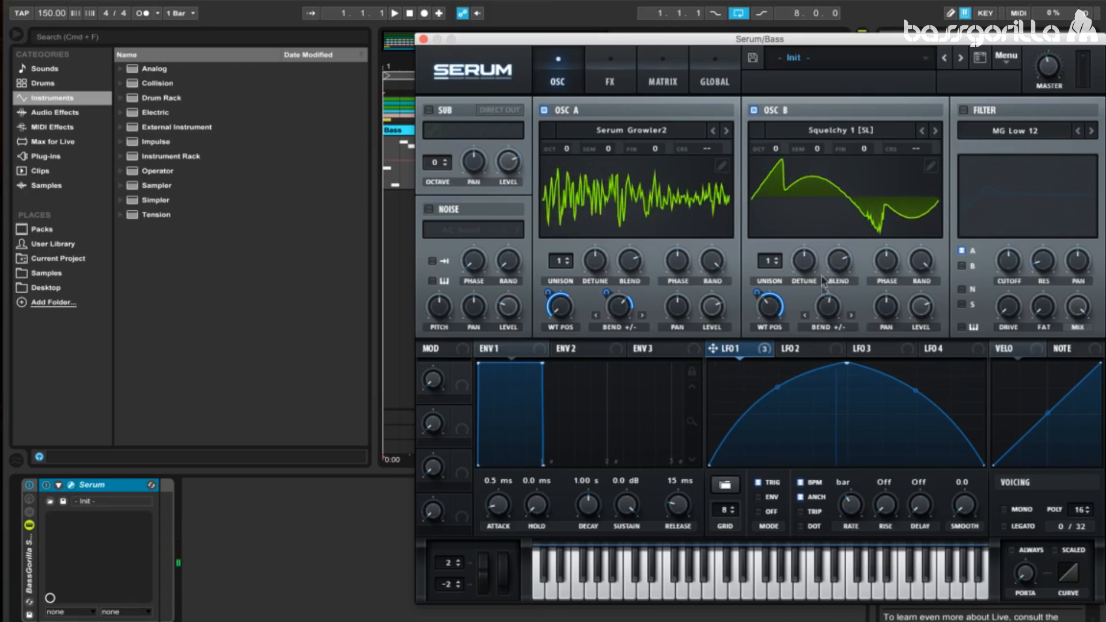
drag(713, 348, 818, 295)
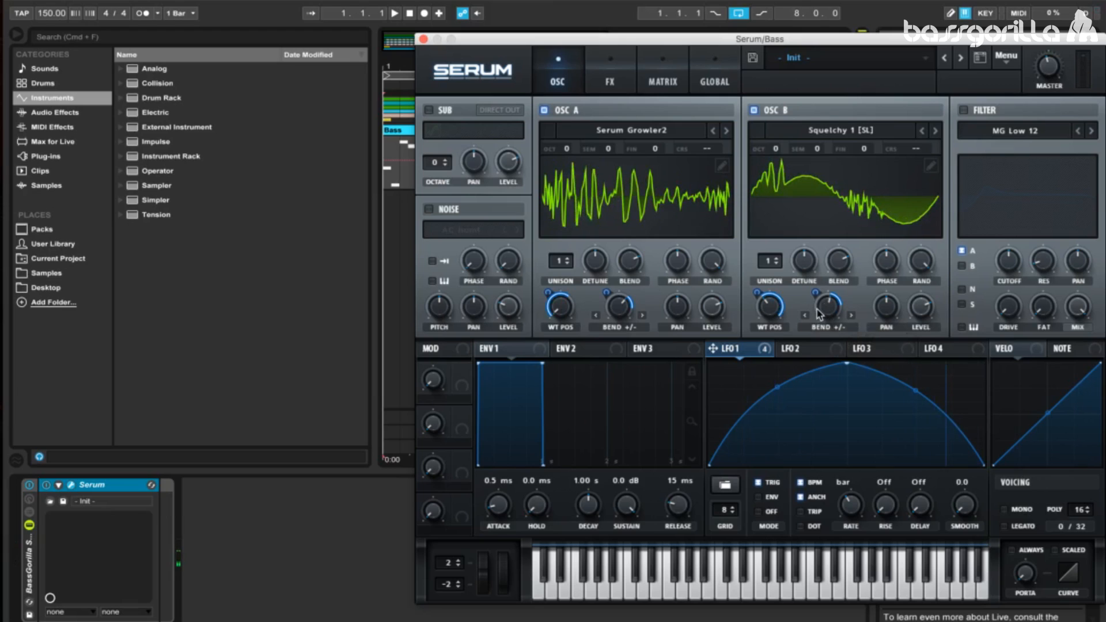
Enable the filter and set its type to HP 12 from the Multi category.
click(962, 109)
click(978, 131)
mouse_move(982, 162)
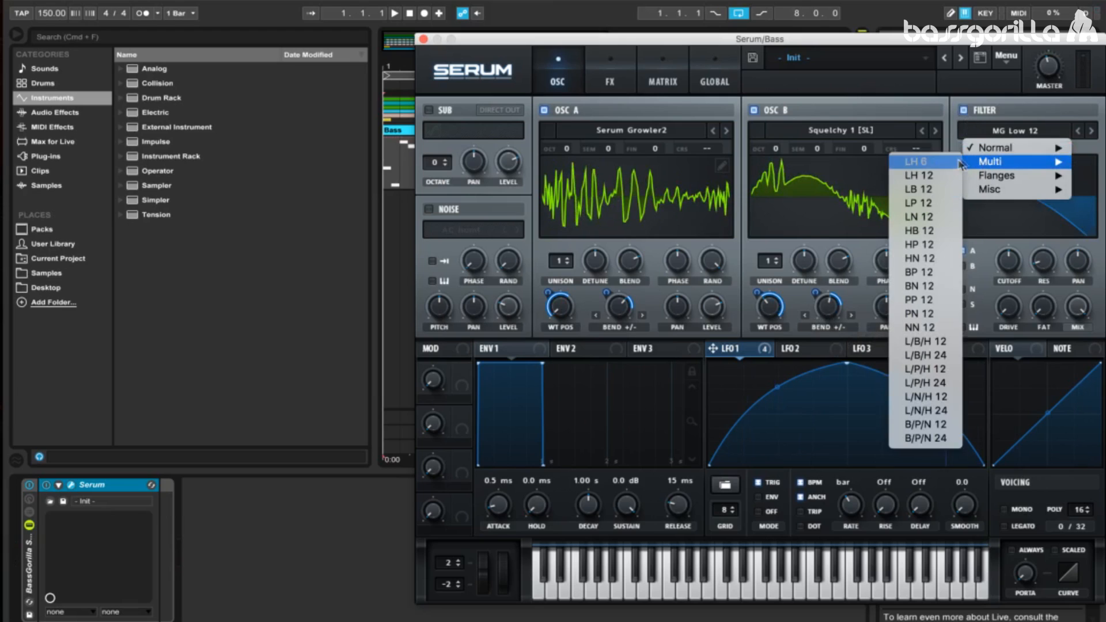
click(936, 245)
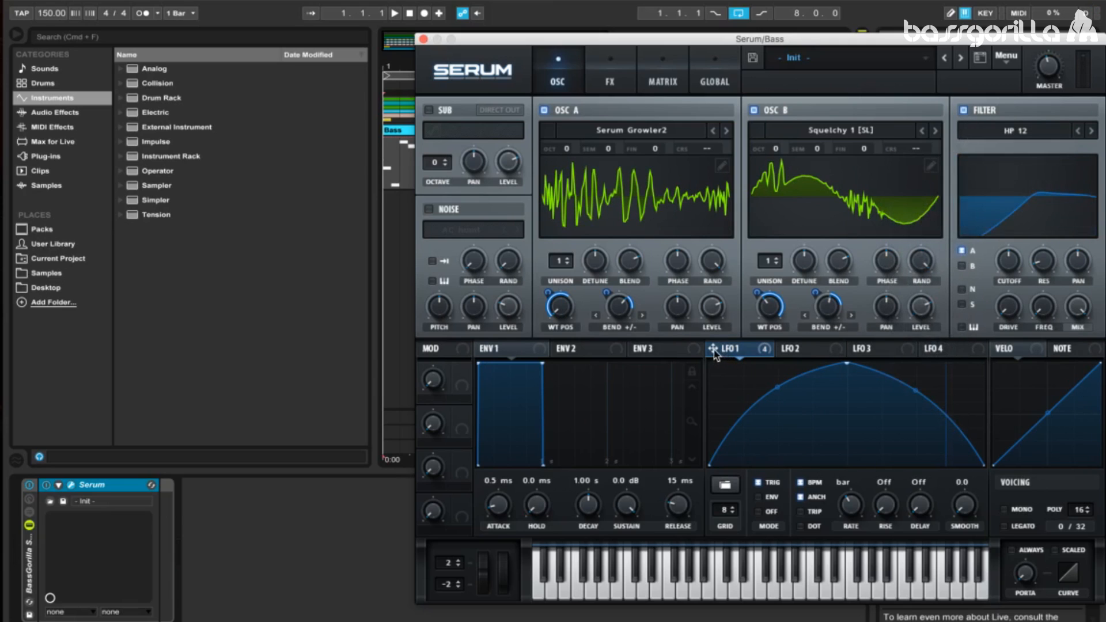
Modulate the filter cutoff with LFO 1 from a lowered base cutoff, and raise the resonance to about 41%.
drag(713, 352, 1005, 268)
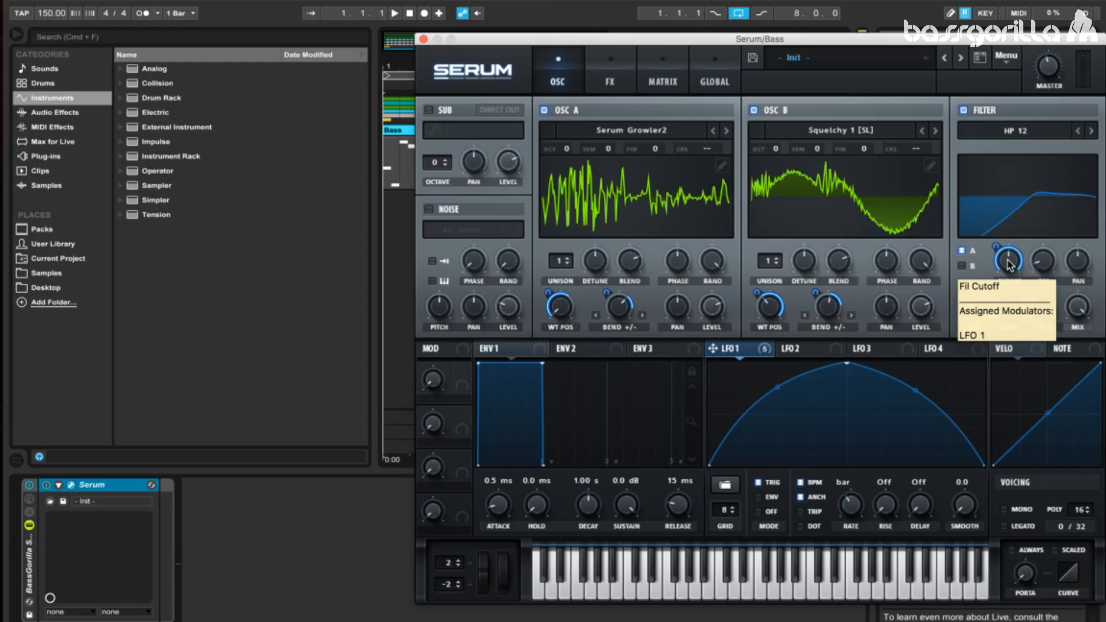
mouse_move(1008, 265)
mouse_down()
mouse_move(1006, 311)
mouse_move(1007, 285)
mouse_up()
mouse_move(1008, 266)
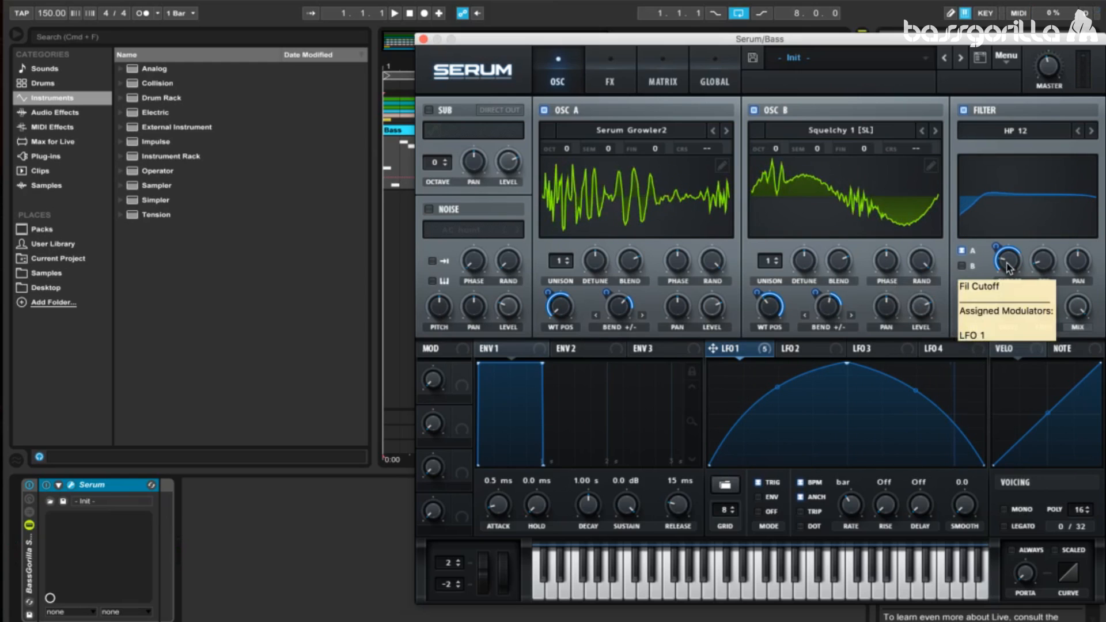
drag(995, 254, 994, 270)
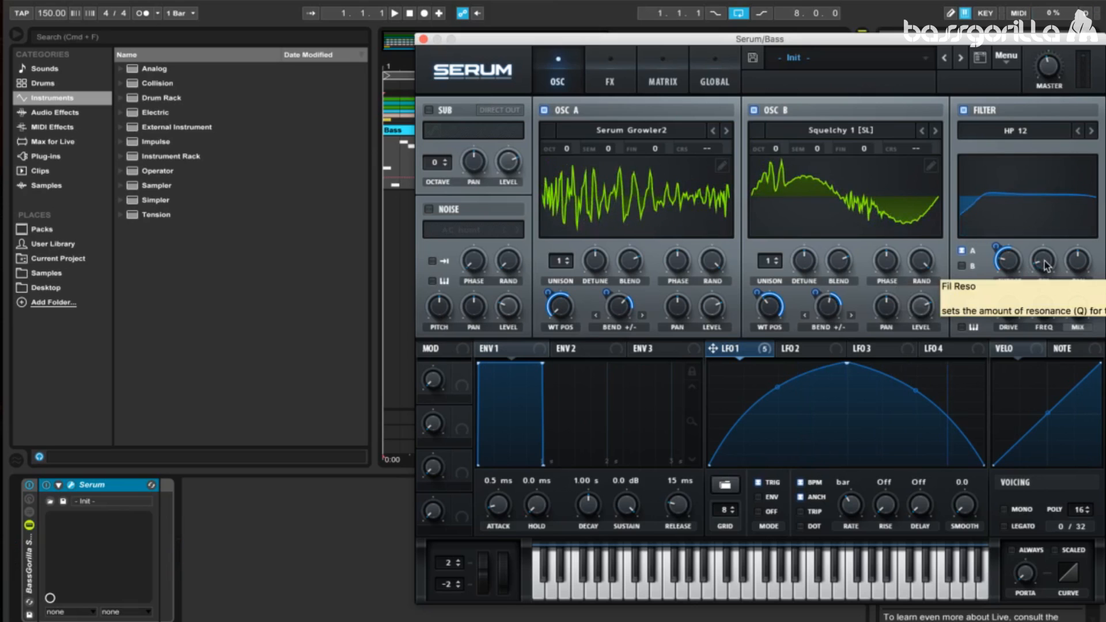
drag(1046, 266, 1050, 226)
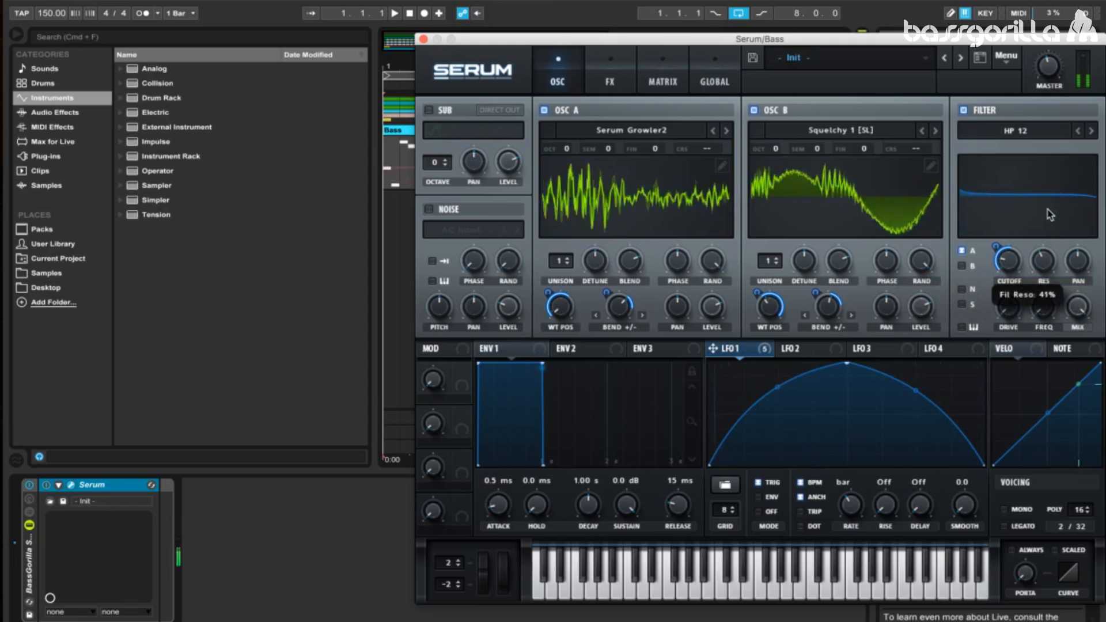
Enable the Hyper/Dimension effect, reduce the Hyper mix and Dimension size, and set the Dimension mix to about 20%.
click(618, 75)
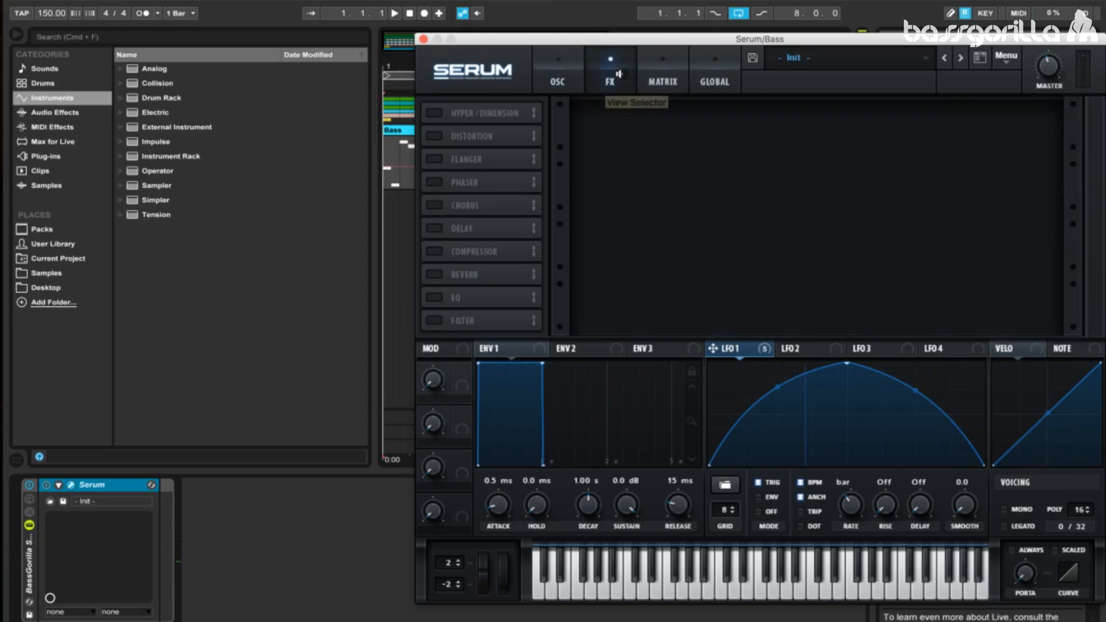
click(434, 113)
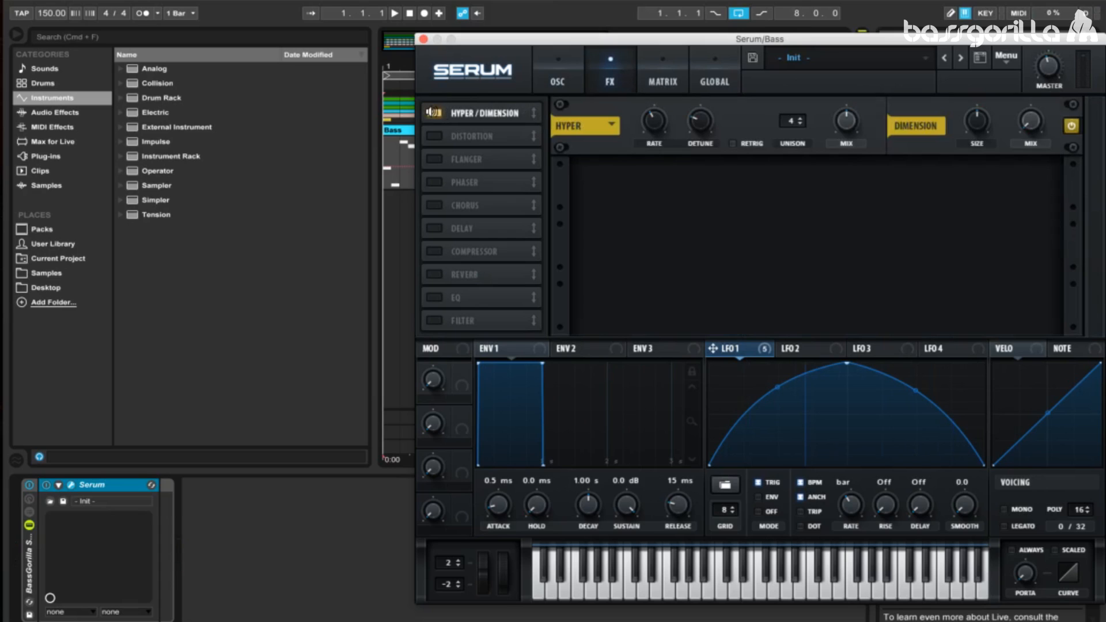
drag(846, 119, 844, 155)
click(974, 122)
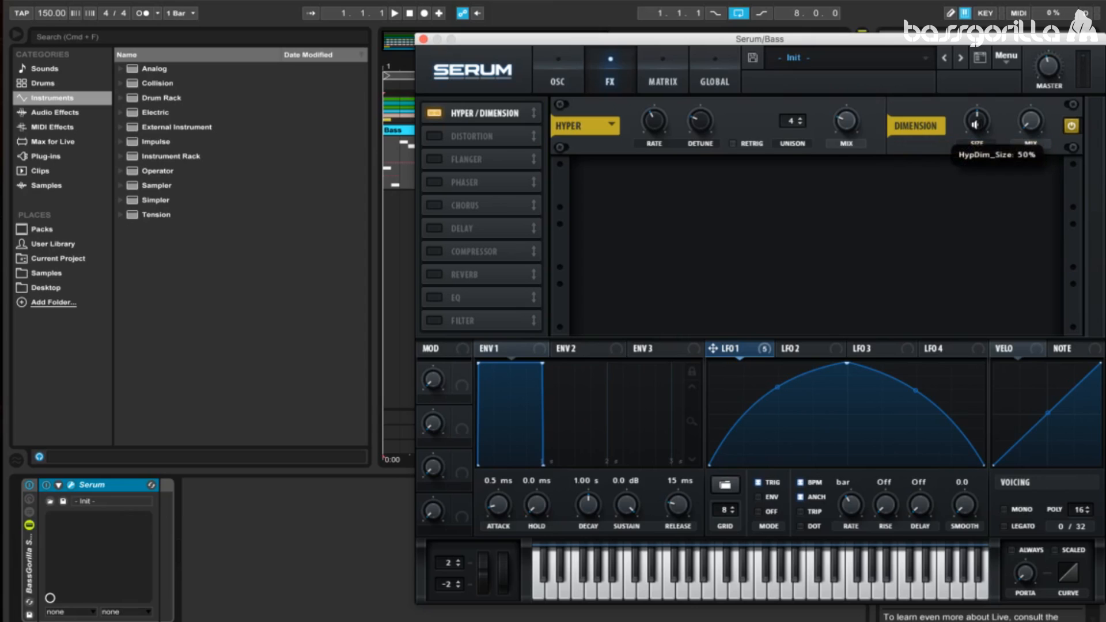
drag(974, 124, 965, 171)
click(1031, 125)
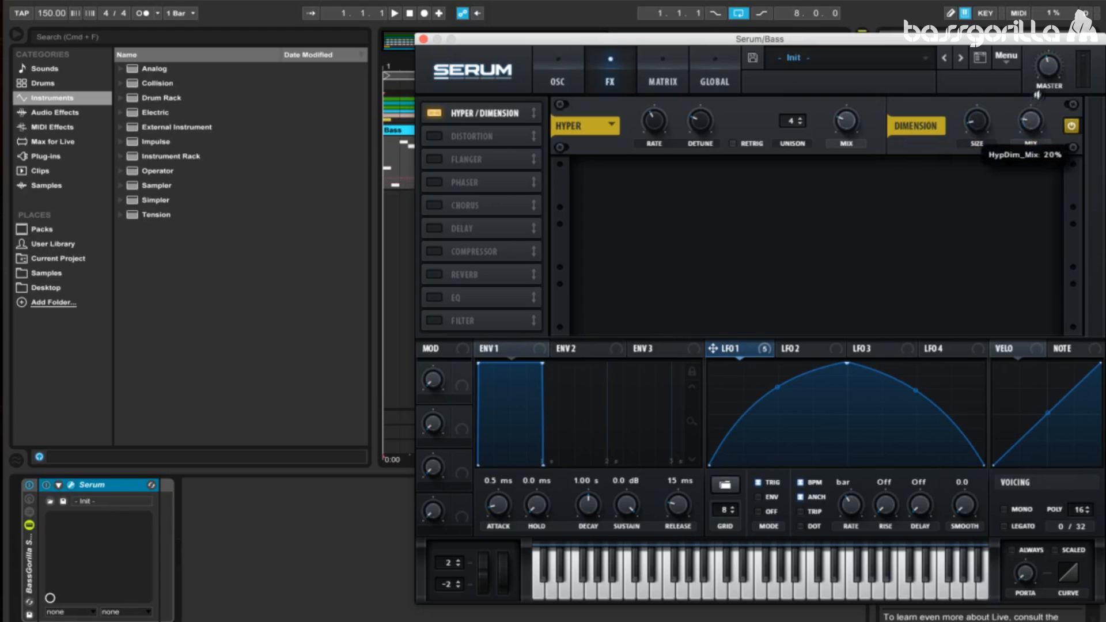
Enable the Distortion effect, set its type to Diode 2, and raise the drive slightly.
click(435, 136)
click(659, 186)
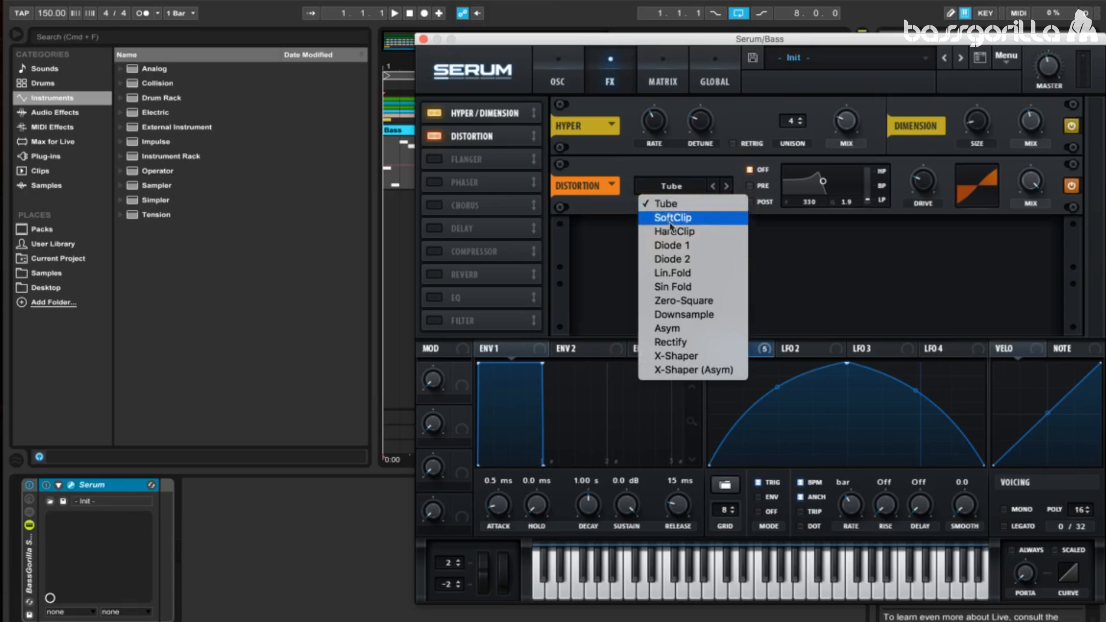
click(682, 258)
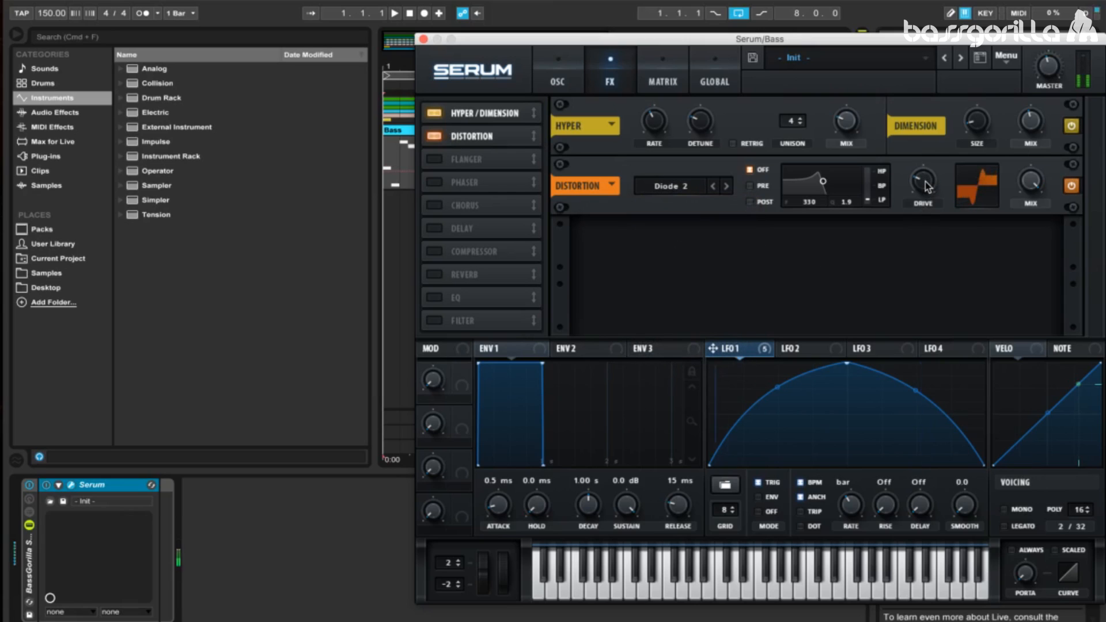
mouse_move(926, 185)
drag(924, 179, 929, 170)
Enable the Flanger effect, modulate its depth with LFO 1, and adjust the base depth and modulation amount.
click(434, 158)
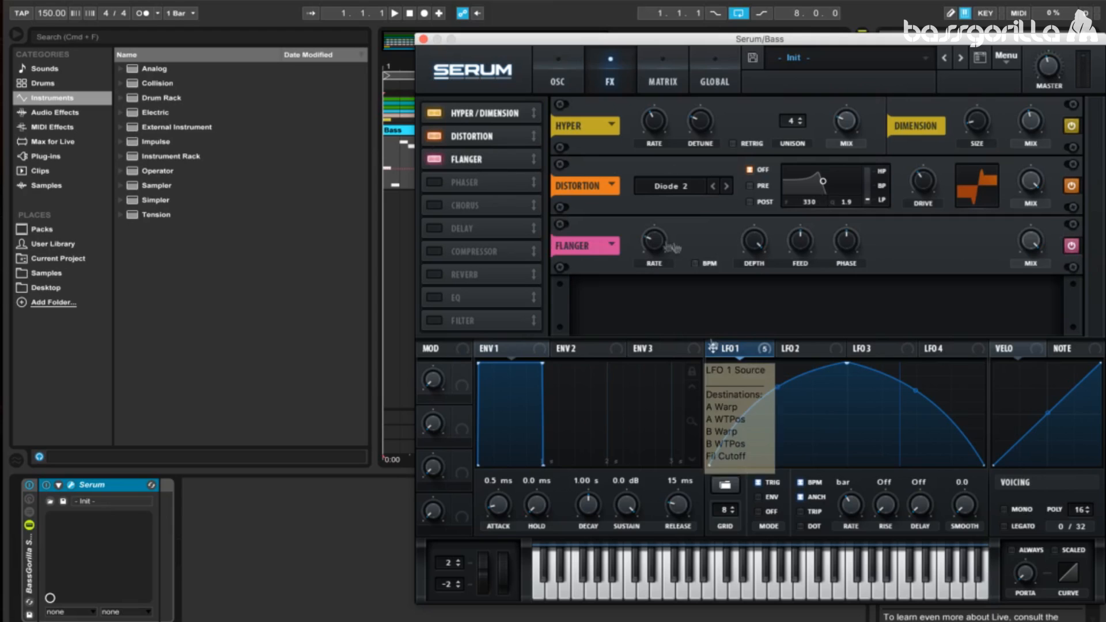
mouse_move(661, 253)
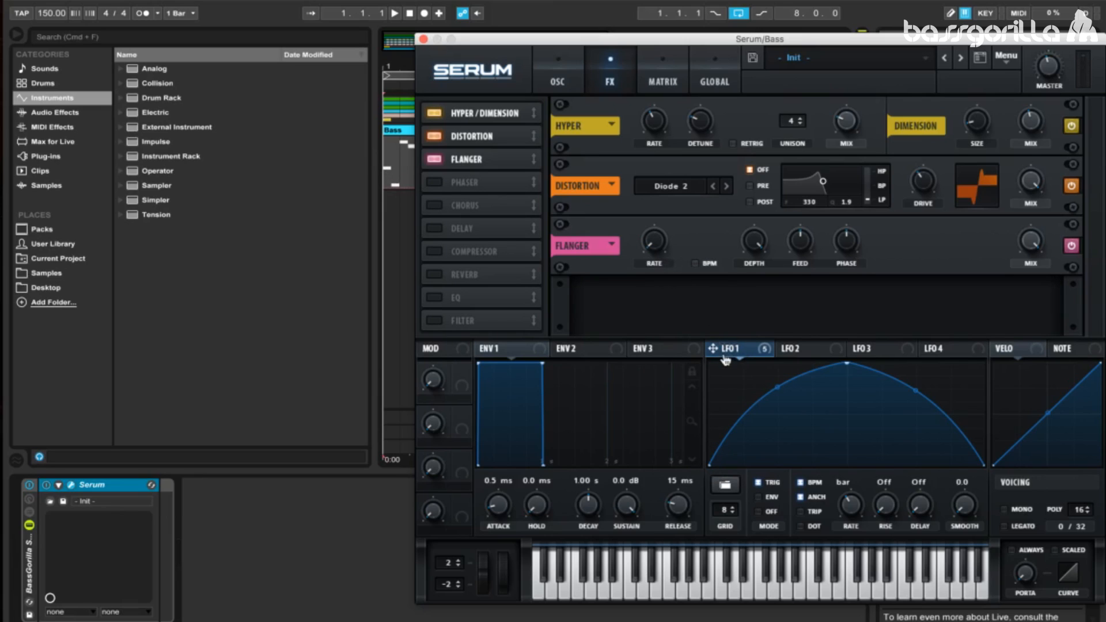
mouse_move(725, 357)
drag(714, 350, 756, 247)
drag(752, 246, 746, 311)
drag(742, 225, 749, 215)
Enable the Phaser effect, turn its depth down, and modulate its frequency with a reduced amount of LFO 1.
click(434, 183)
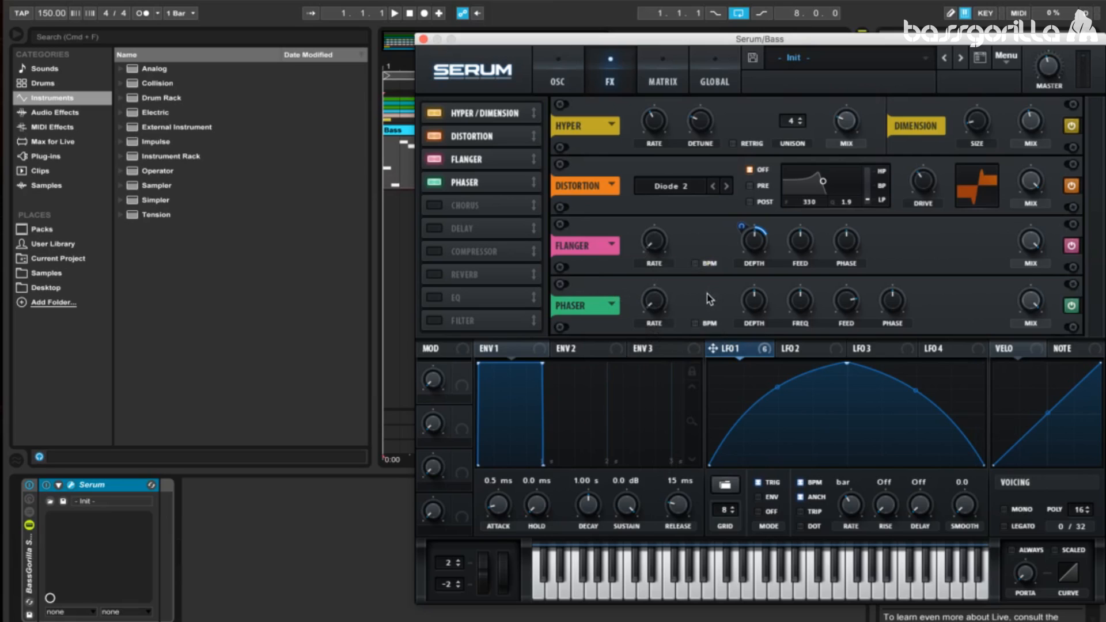
drag(763, 306, 761, 429)
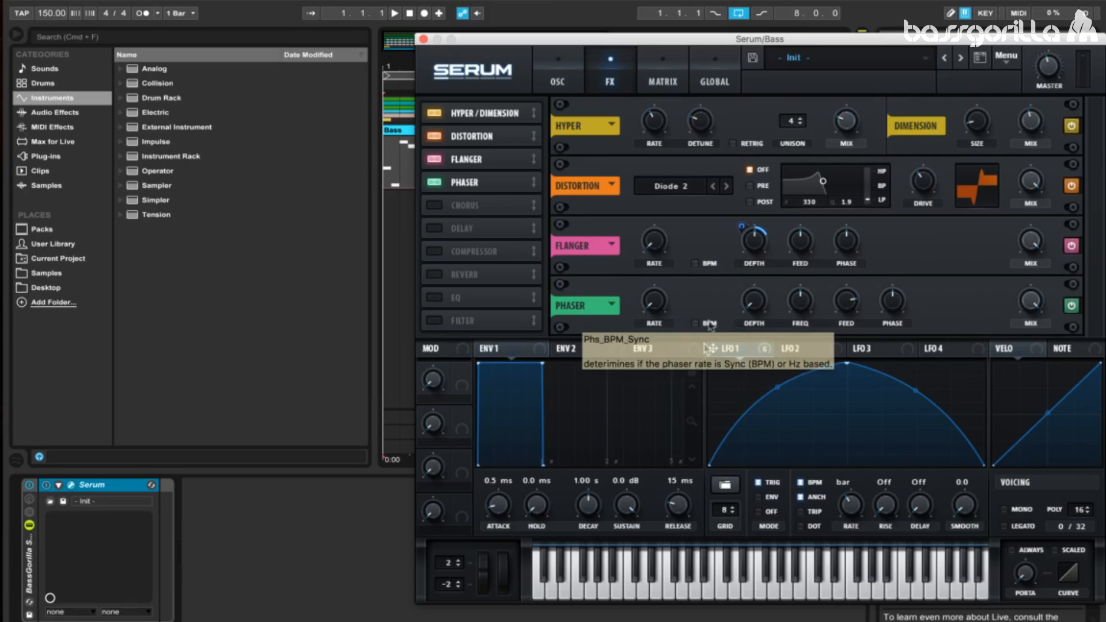
mouse_move(714, 349)
drag(714, 349, 798, 331)
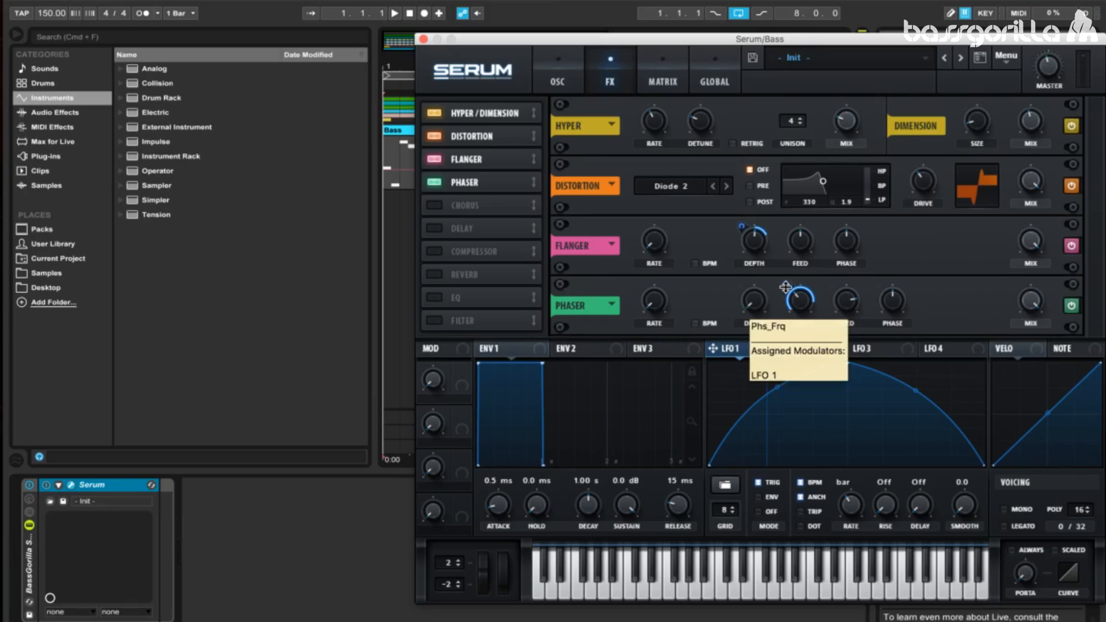
drag(785, 287, 788, 336)
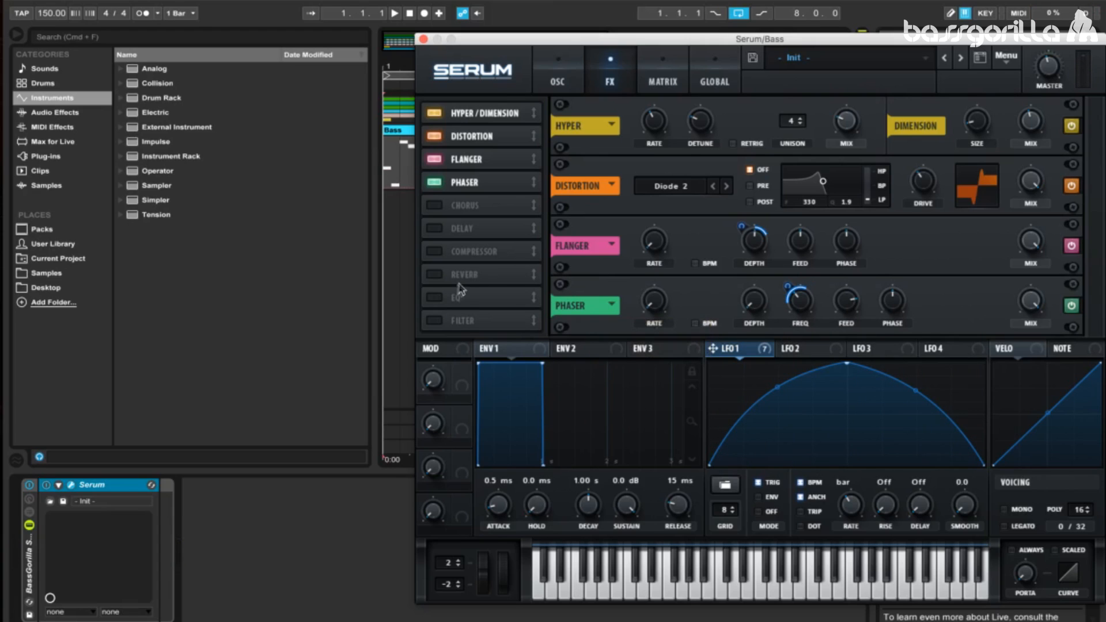
Enable the EQ effect with a peak-shaped low band and boost that band's gain.
click(440, 298)
click(773, 309)
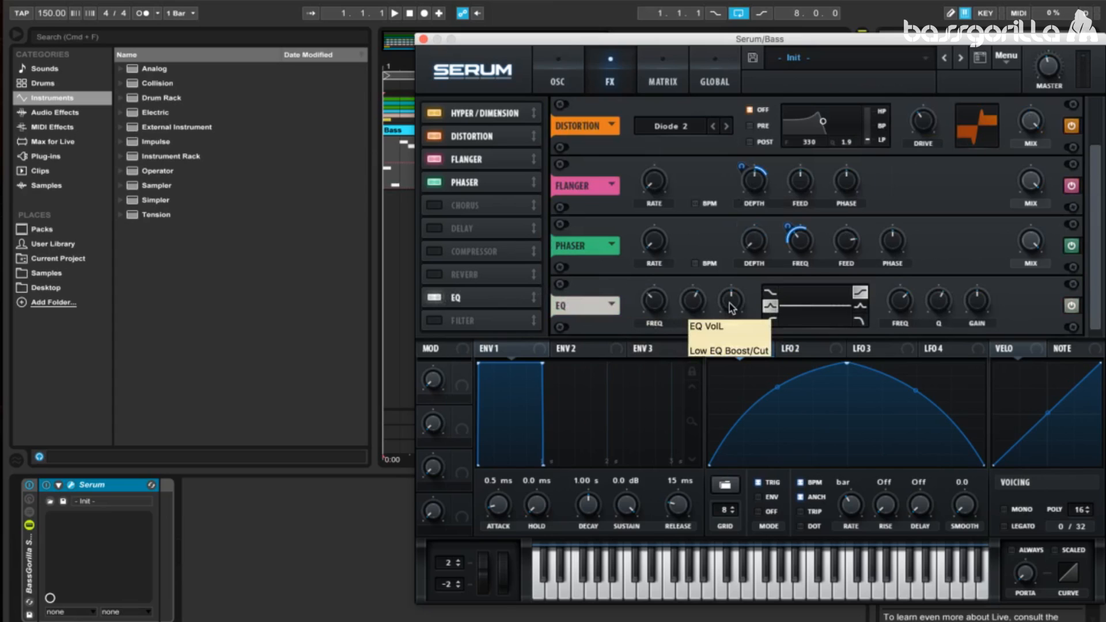
drag(730, 308, 737, 288)
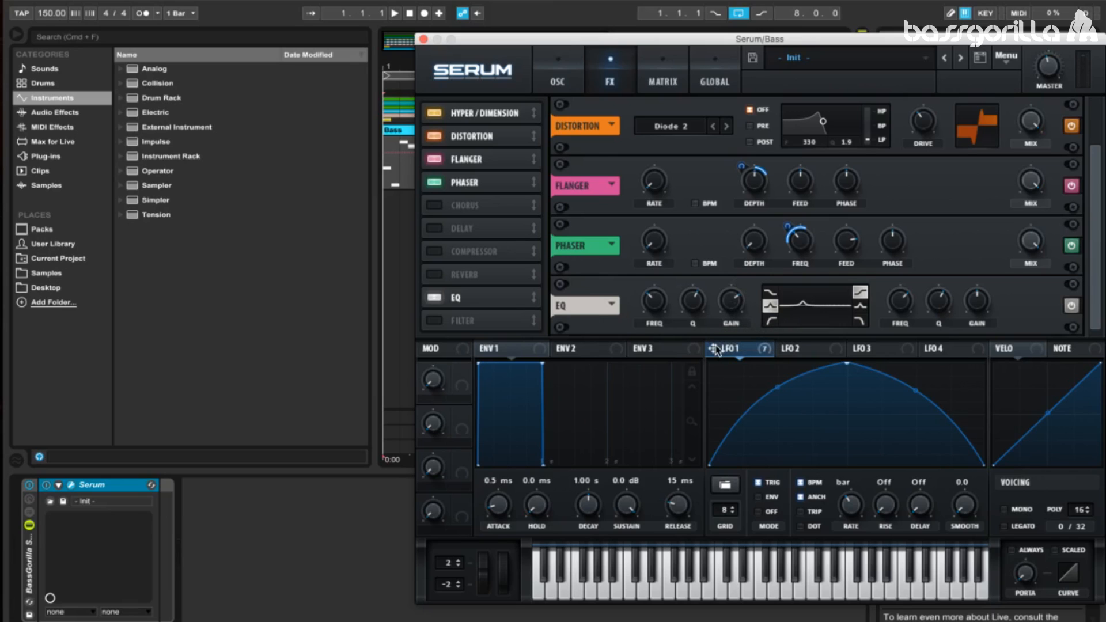
Modulate the EQ's low-band frequency with LFO 1 from a base of about 116 Hz, then reduce the modulation amount.
drag(716, 350, 657, 305)
drag(652, 313, 652, 316)
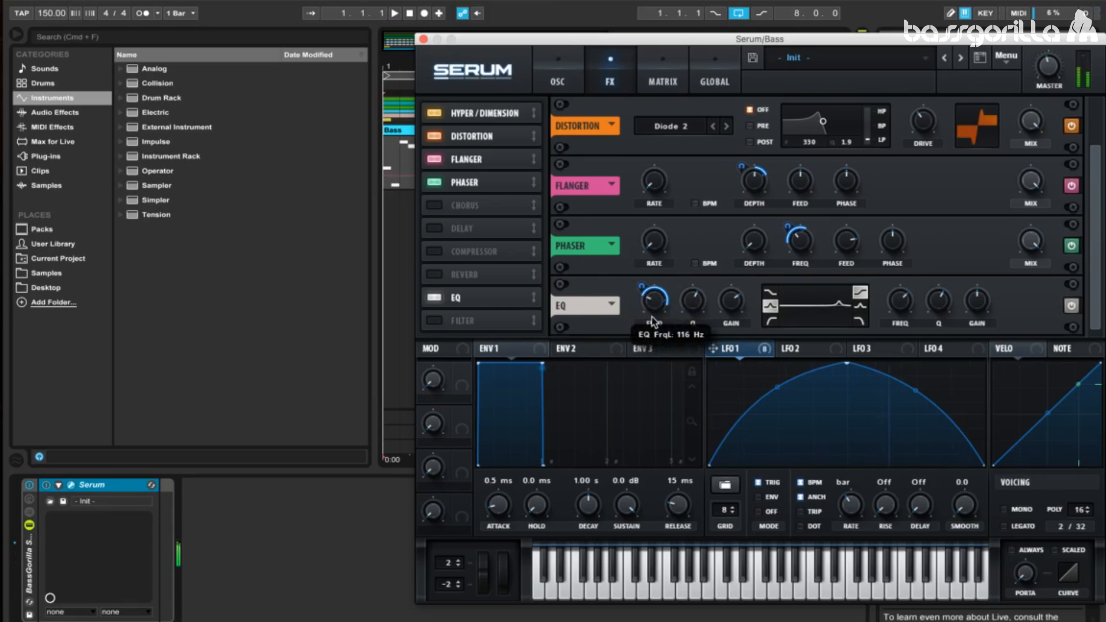
right_click(654, 317)
key(Escape)
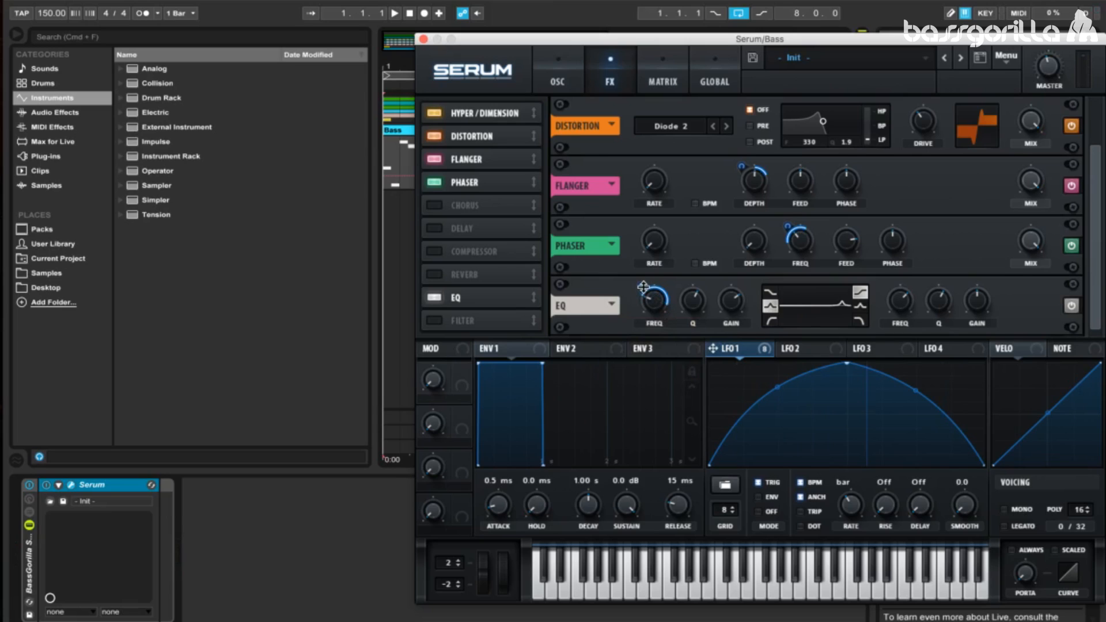
drag(642, 287, 642, 320)
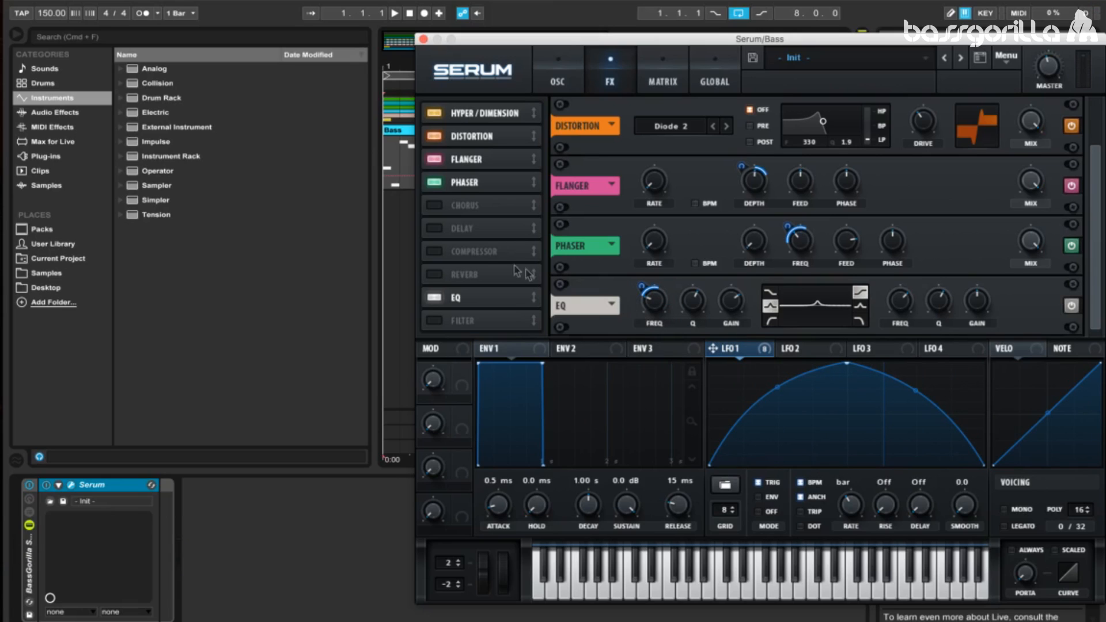
Enable the Compressor after the EQ in multiband mode, raise its gain, and adjust the threshold slightly.
click(436, 251)
drag(471, 256, 472, 298)
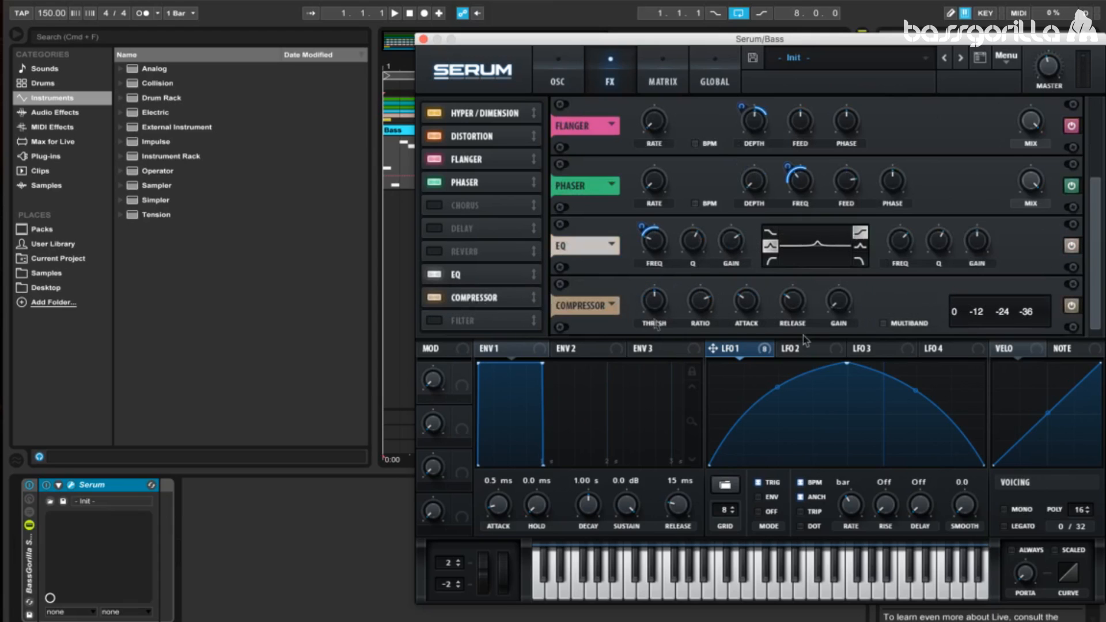
click(885, 323)
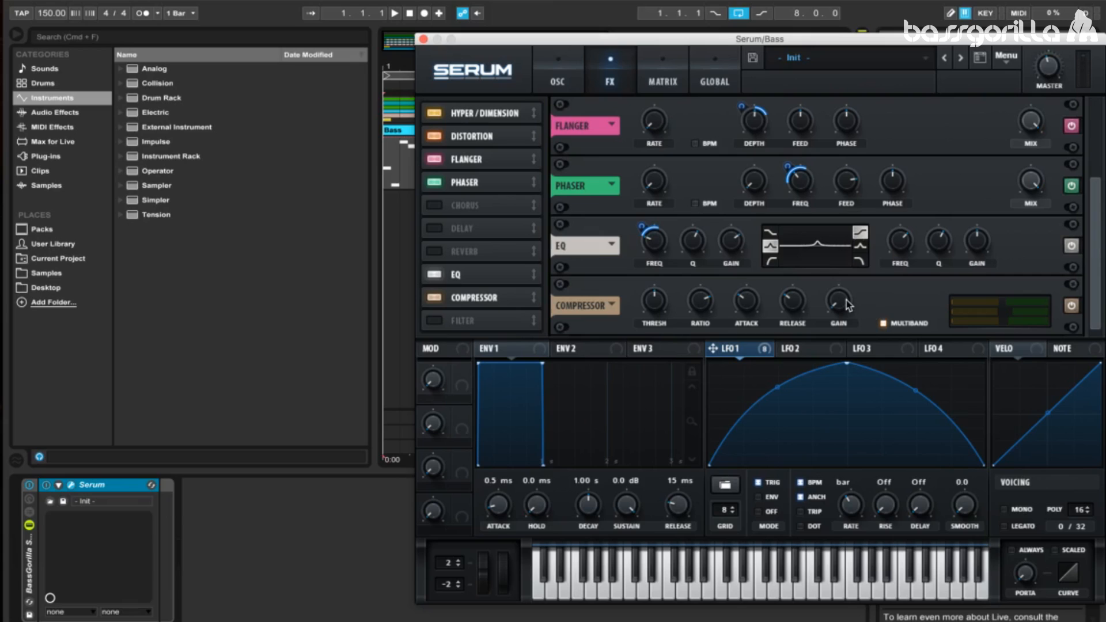
drag(847, 304, 848, 246)
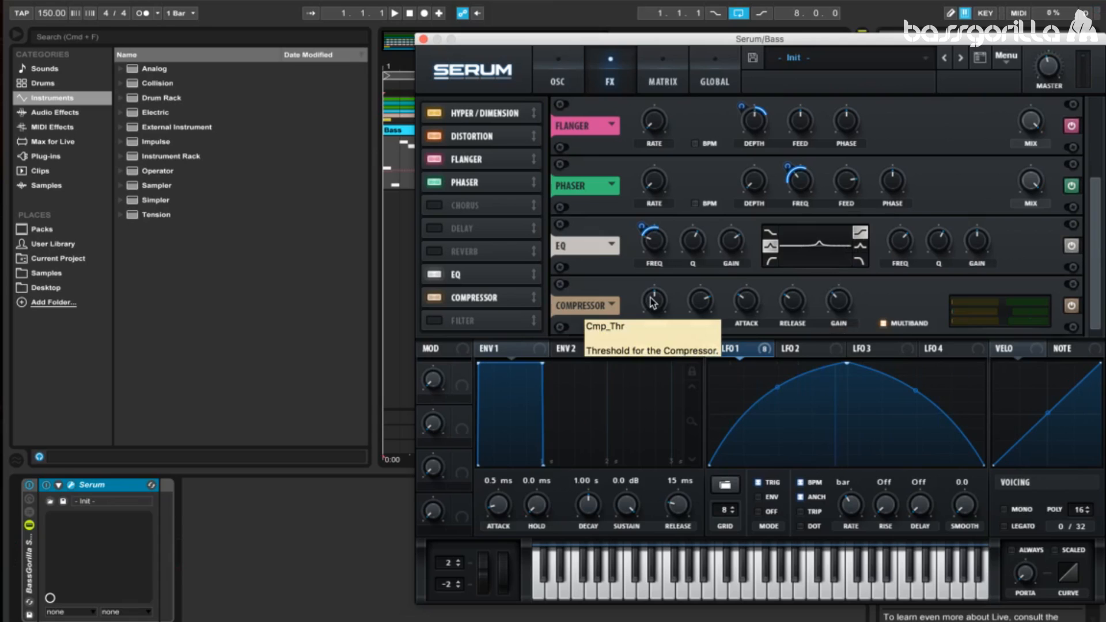
drag(657, 303, 655, 308)
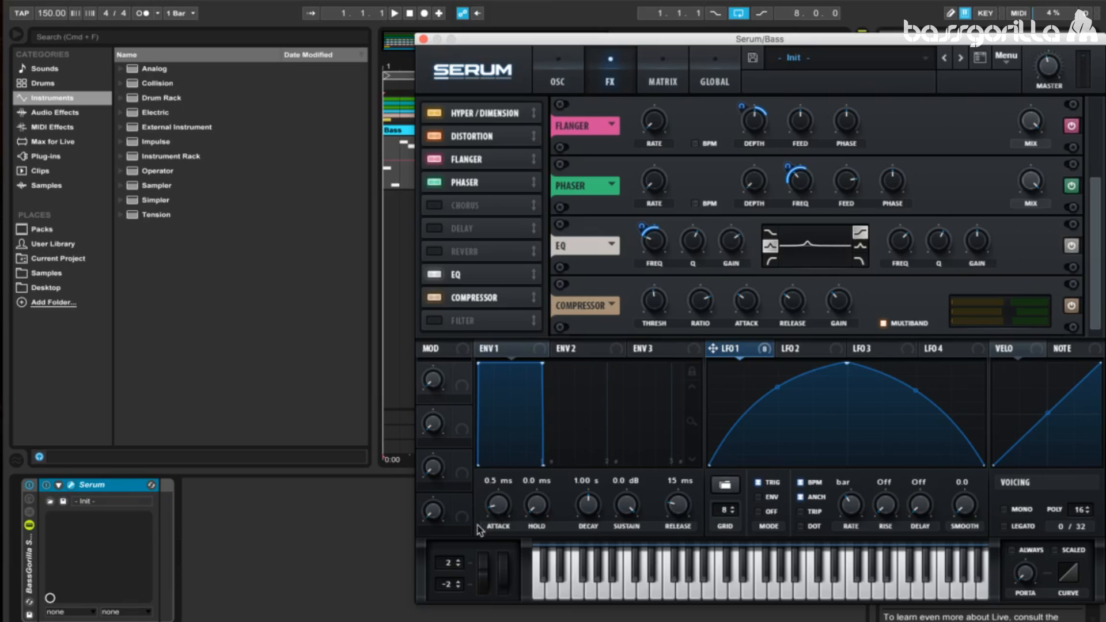
Set Serum's pitch bend range to 8 up and -13 down, and try the pitch wheel downwards.
drag(444, 570, 447, 563)
drag(447, 585, 448, 601)
drag(483, 586, 483, 621)
Add Ableton's Vocoder audio effect after Serum on the Bass track and set its carrier to Modulator.
click(85, 113)
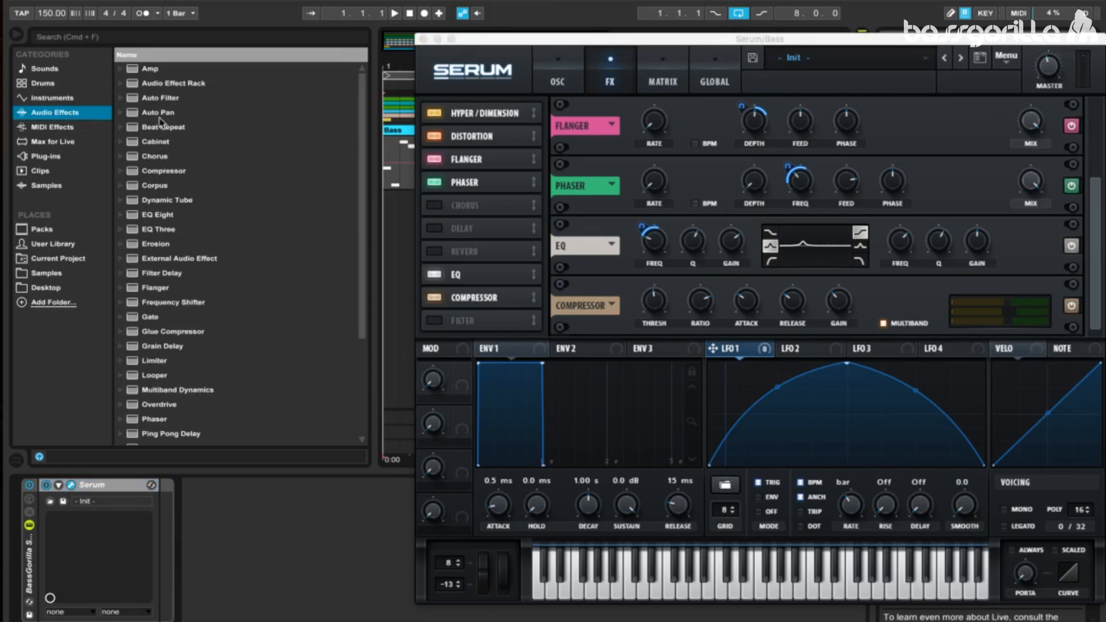
scroll(202, 187, down, 5)
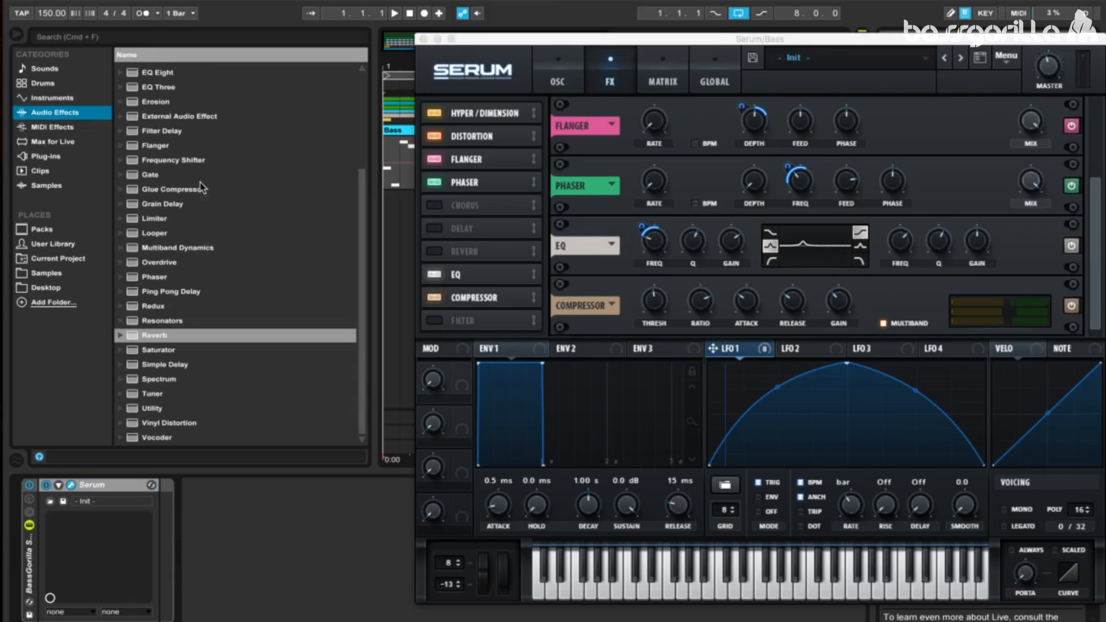
drag(156, 438, 300, 558)
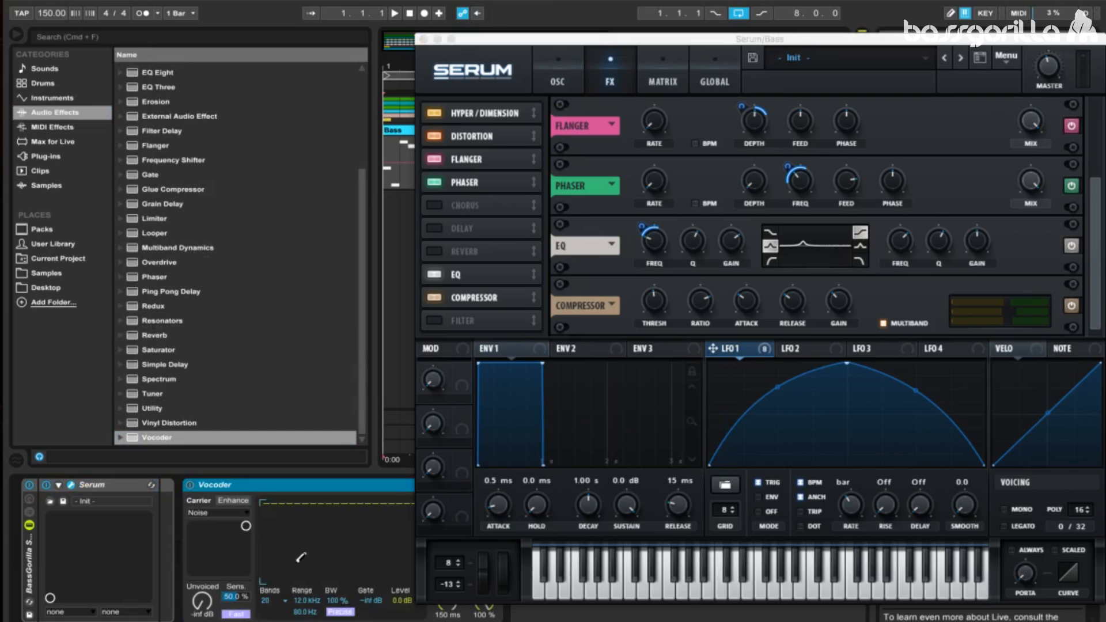
click(223, 513)
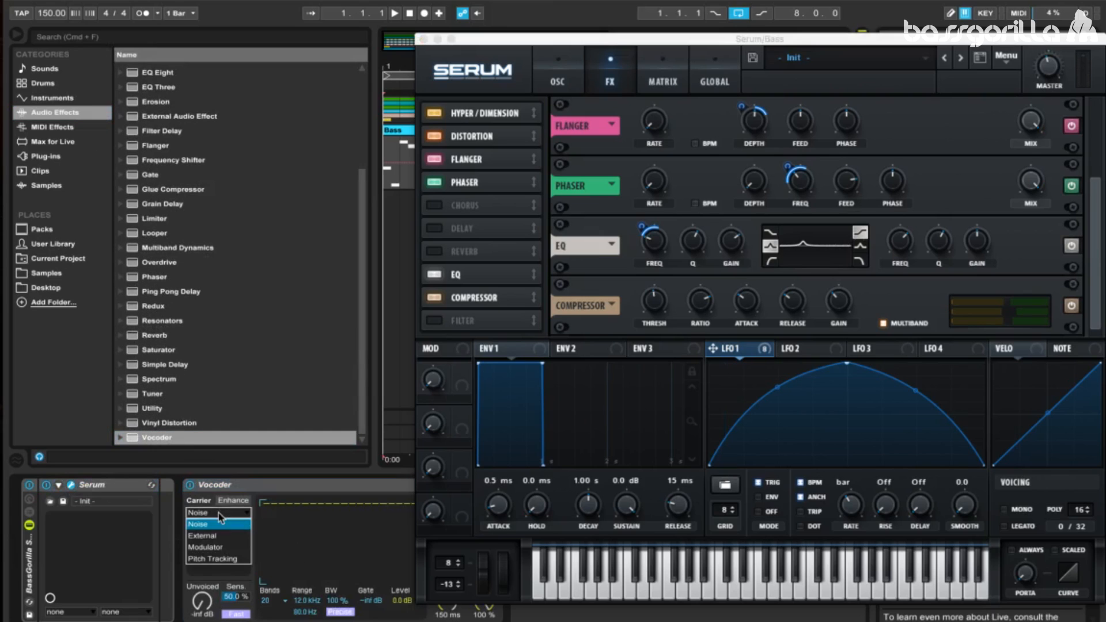
click(223, 547)
Uncover the Vocoder device, set its bands to 40, and shorten its release to 29.5 ms.
drag(586, 36, 916, 38)
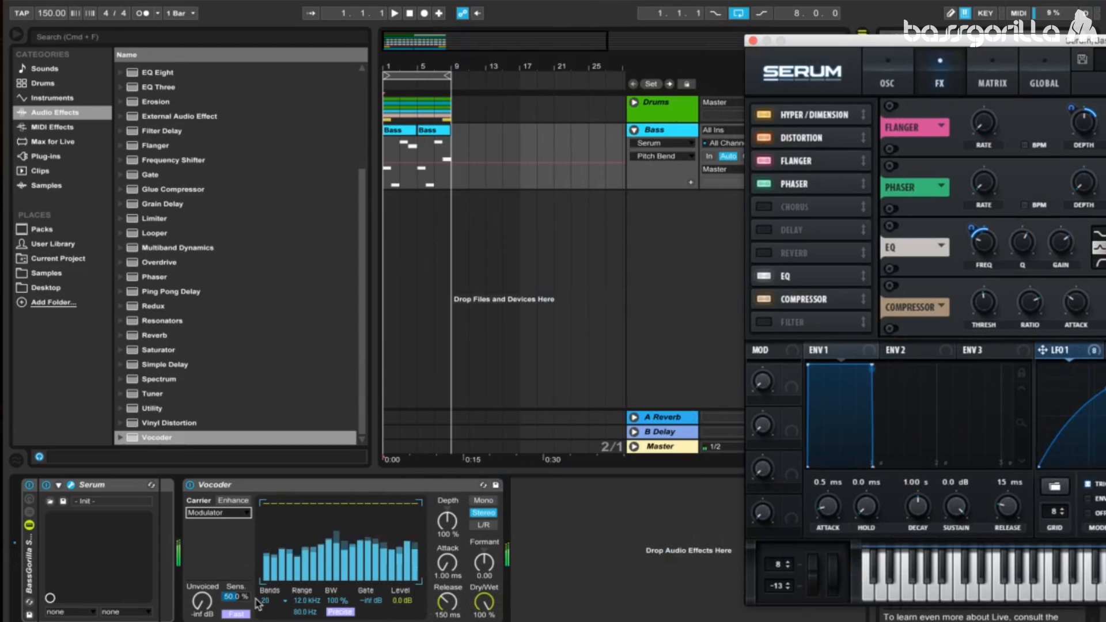
drag(266, 603, 266, 585)
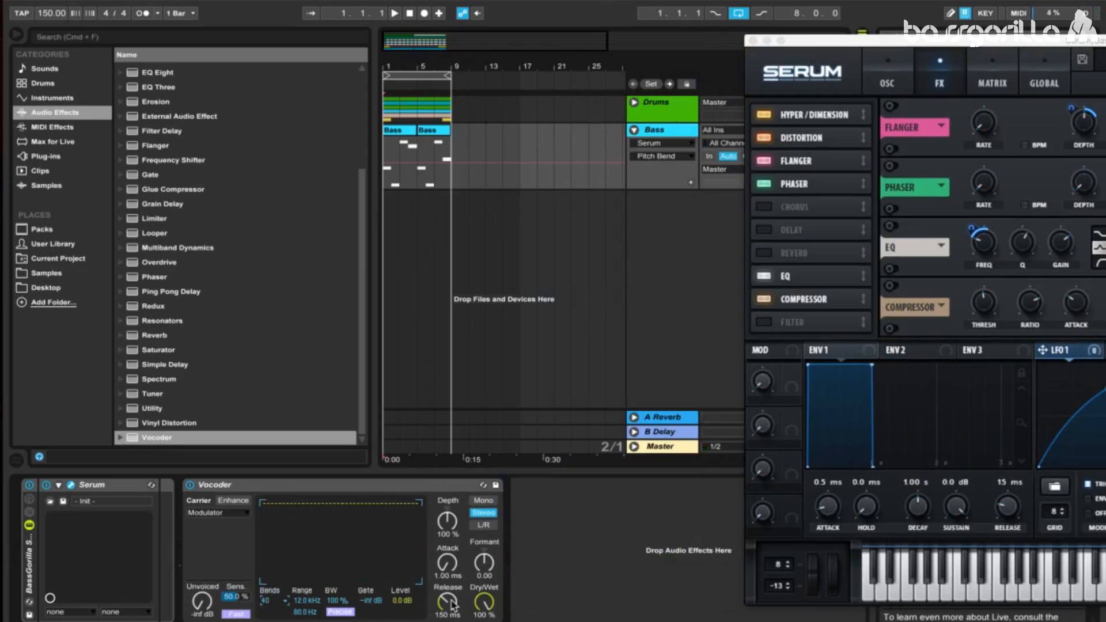
drag(450, 605, 450, 607)
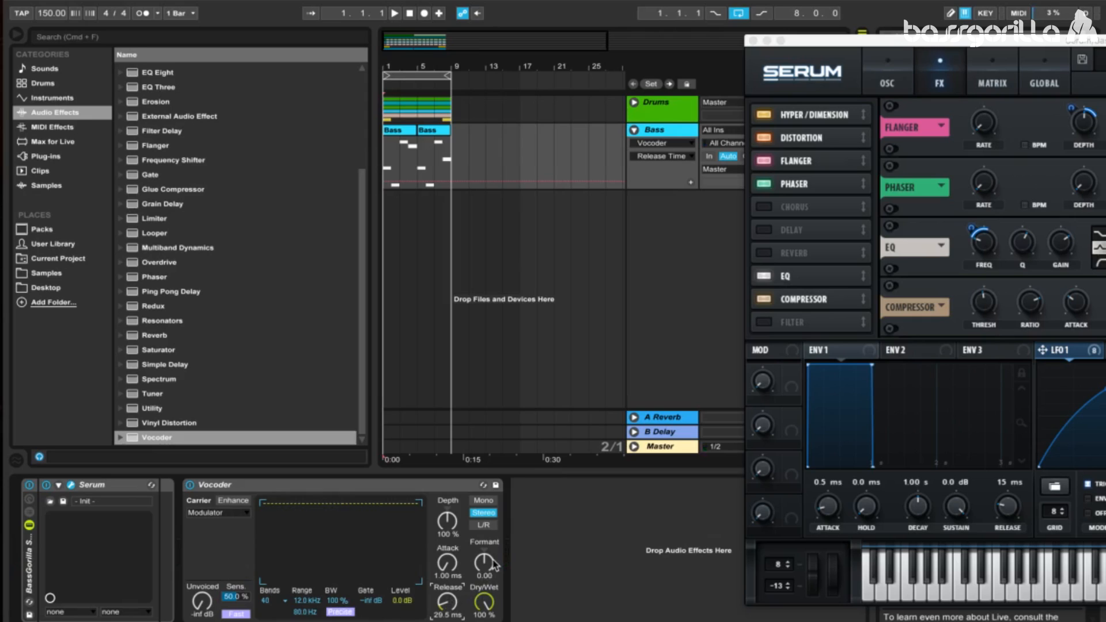
Add Ableton's Phaser after the Vocoder, with its frequency at about 436 Hz and 8 poles.
drag(165, 277, 593, 521)
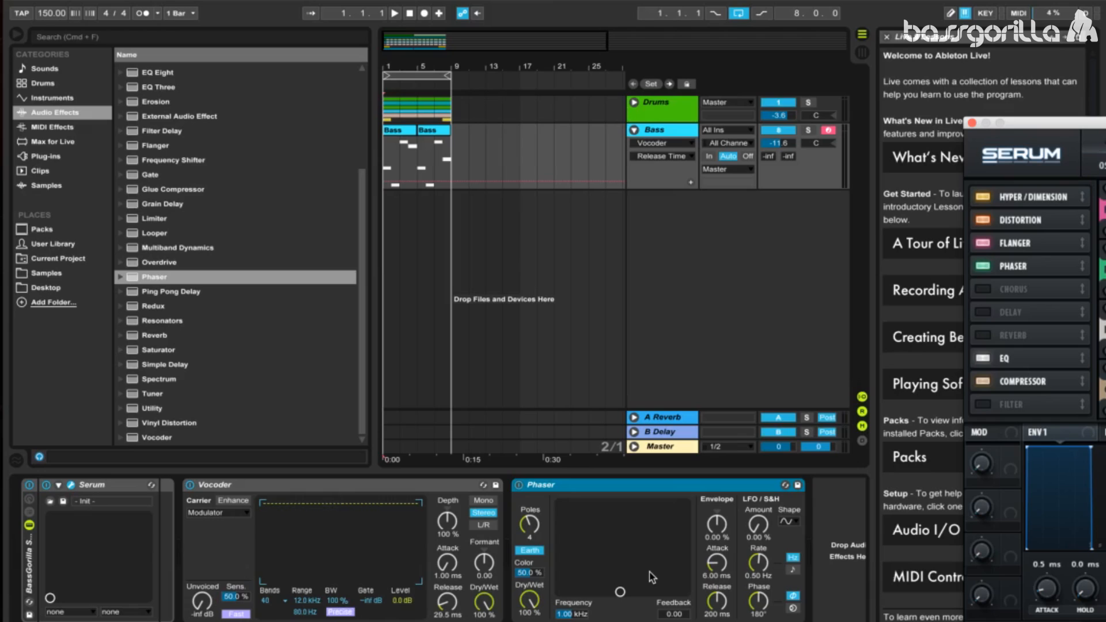
click(576, 614)
drag(575, 614, 575, 621)
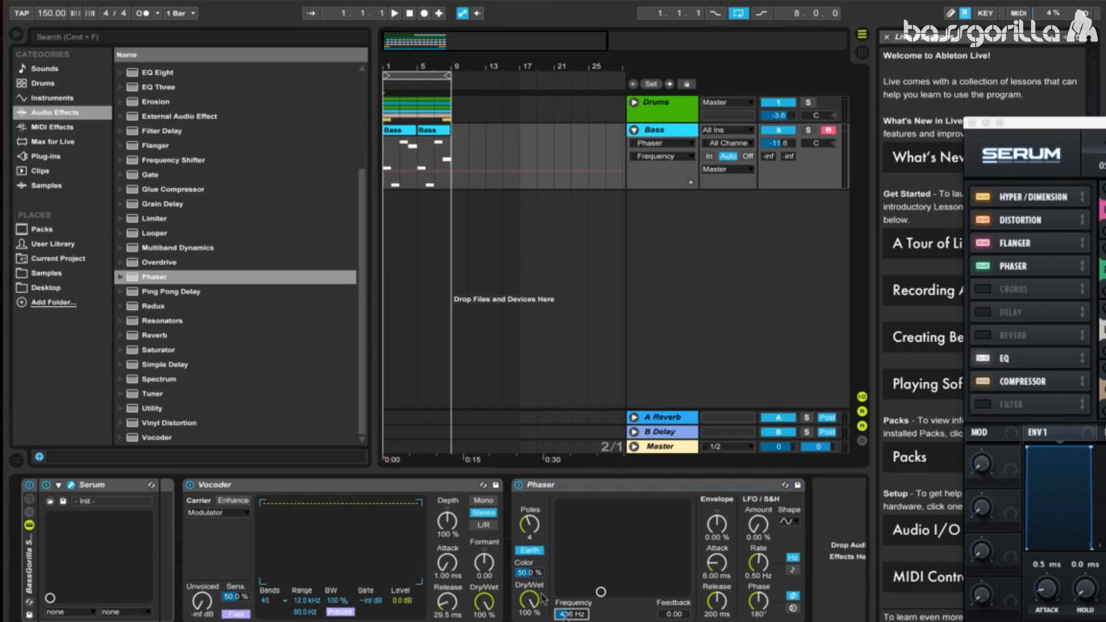
click(530, 536)
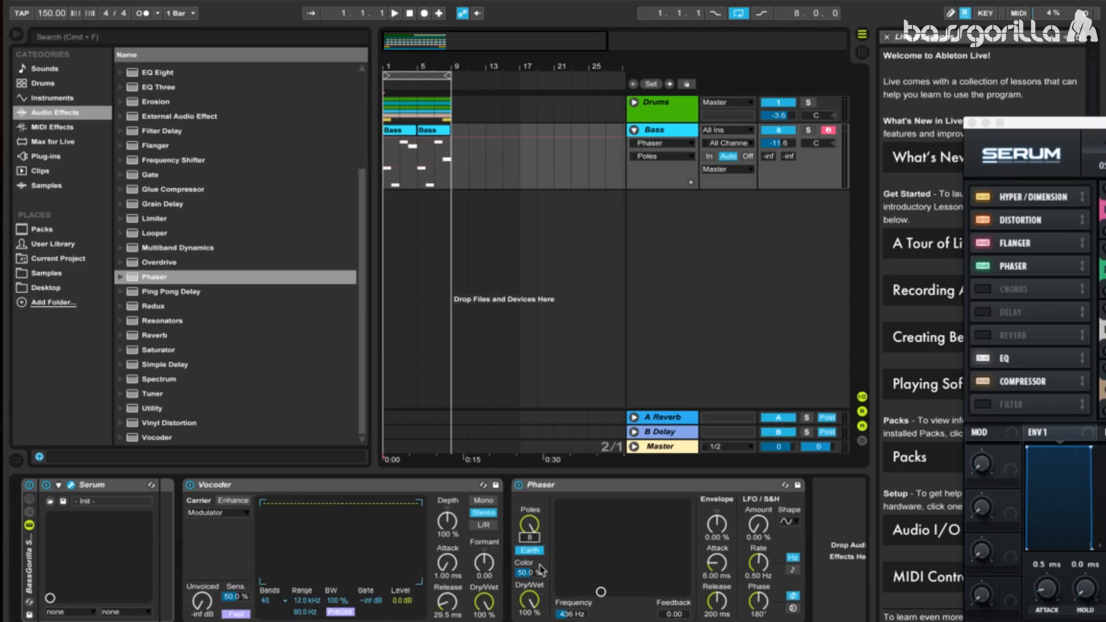
Set the Ableton Phaser's color to 0%, dry/wet to 66.7%, and feedback to 0.85.
drag(537, 573, 537, 587)
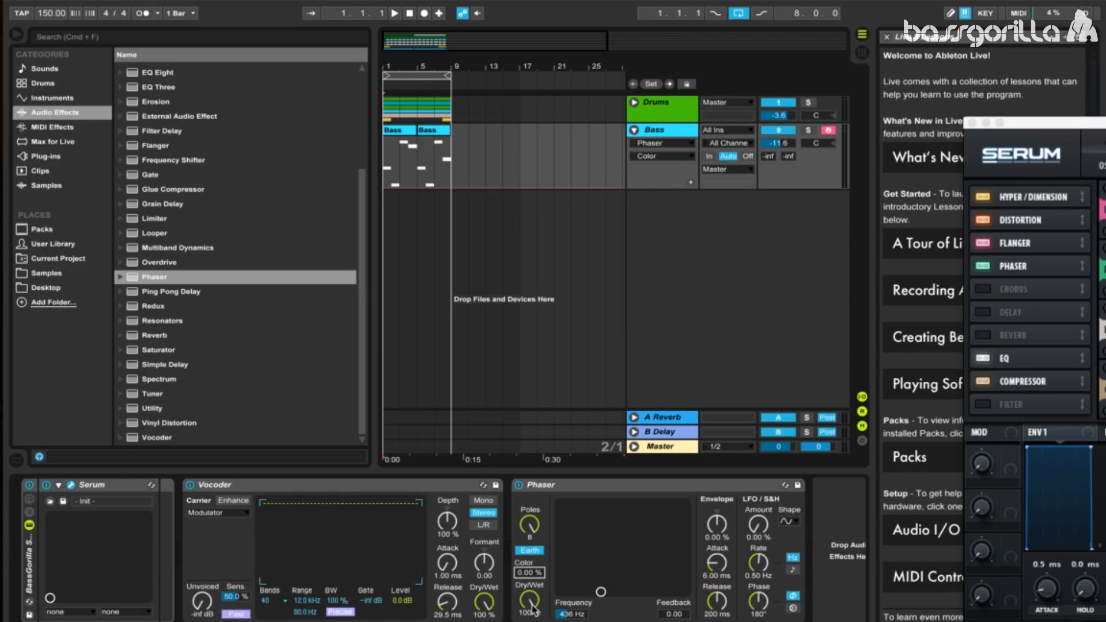
drag(530, 602, 530, 619)
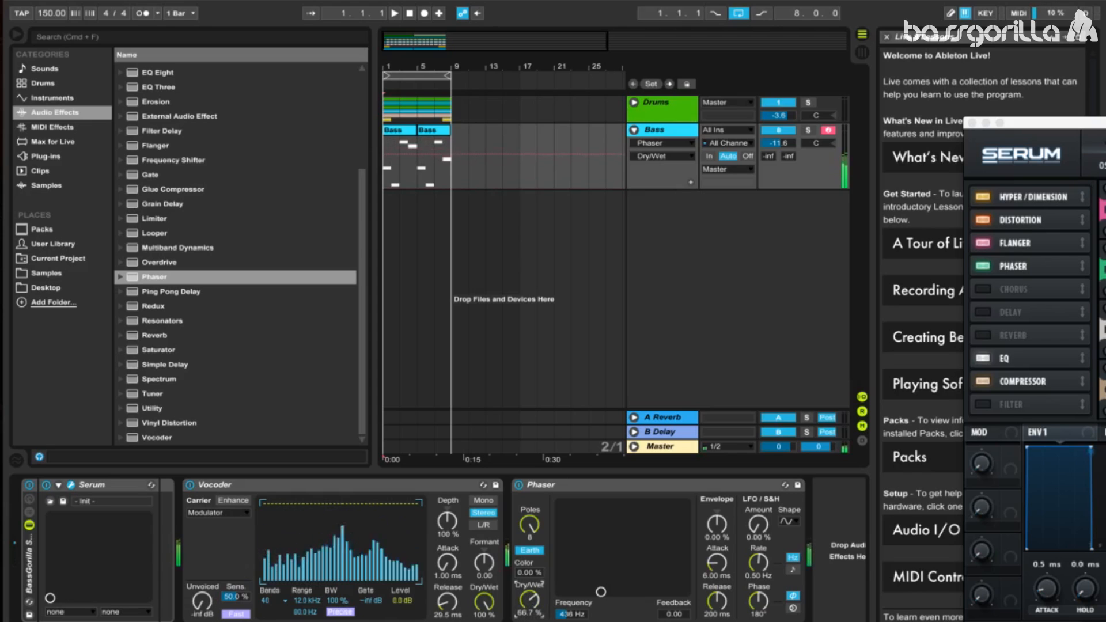
click(670, 614)
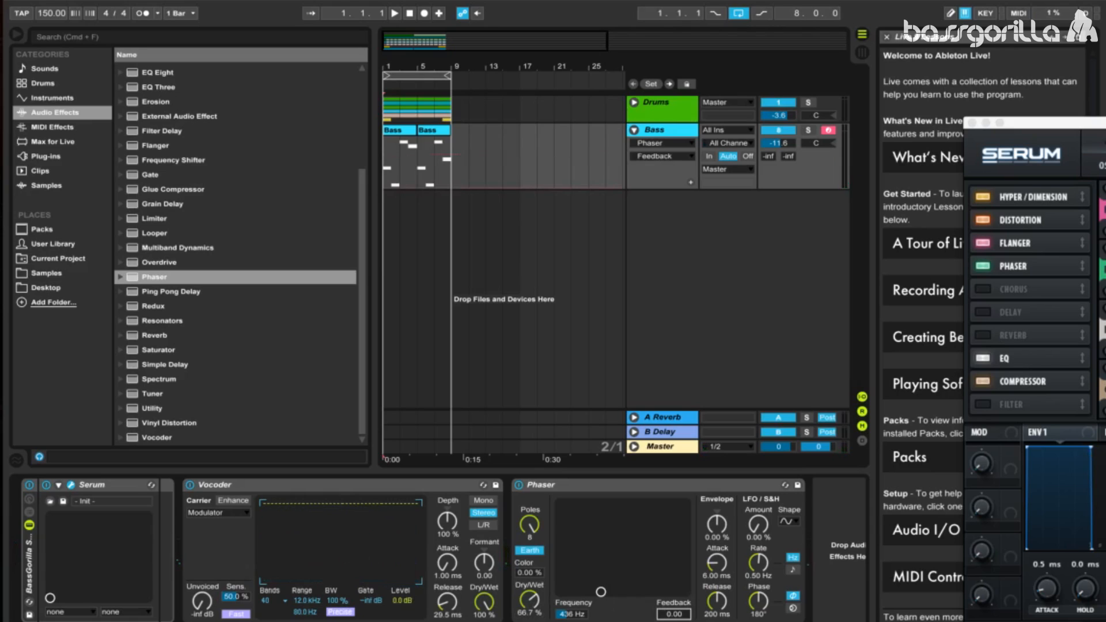
drag(669, 615, 669, 605)
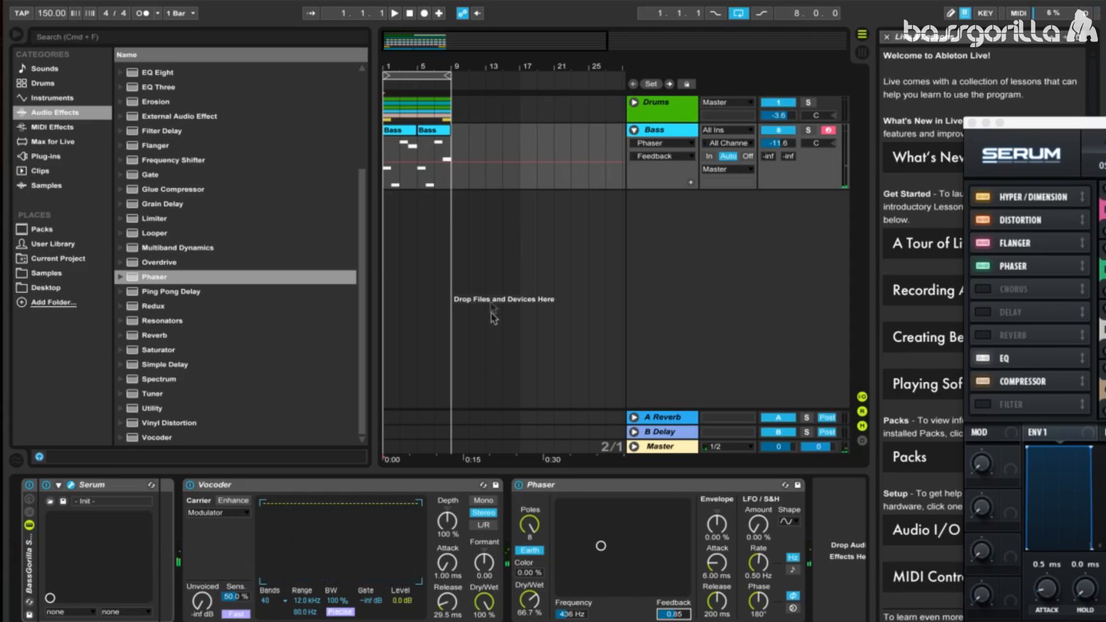
Delete the clips in the eight-bar loop on the Bass track and set the track's automation display to None.
drag(452, 189, 379, 186)
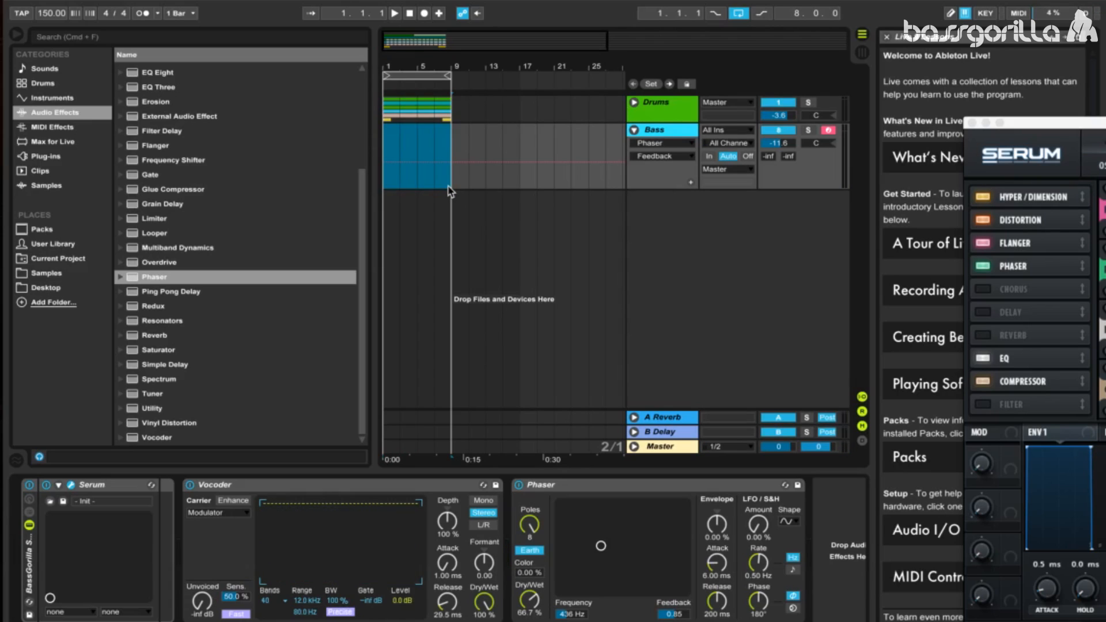
click(663, 143)
click(648, 150)
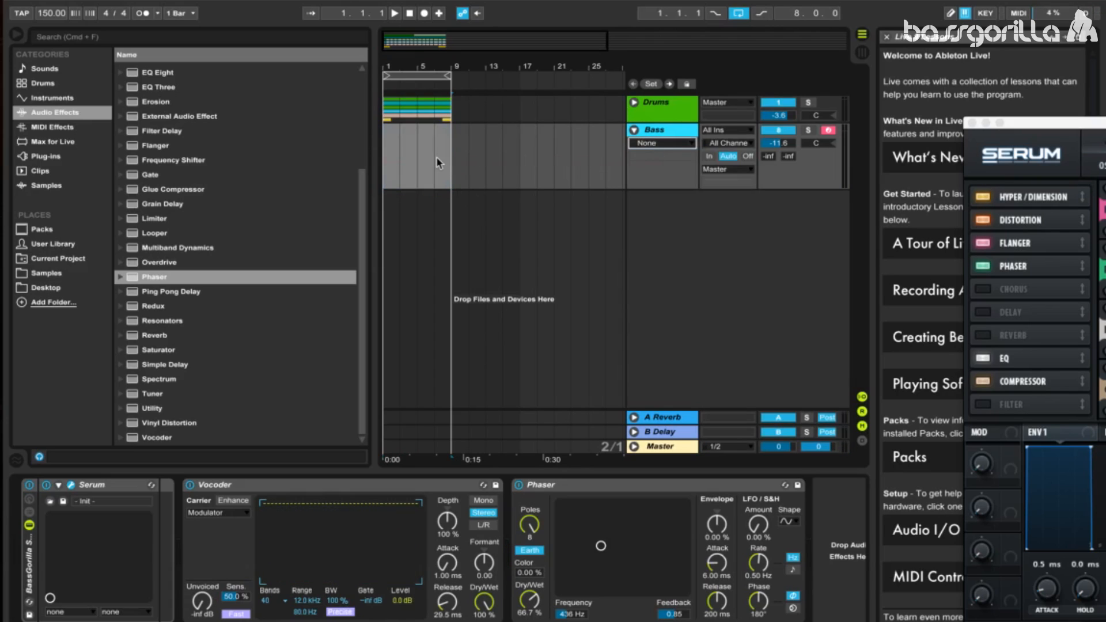
Insert an empty MIDI clip across the eight-bar loop on the Bass track and open it for editing.
right_click(410, 160)
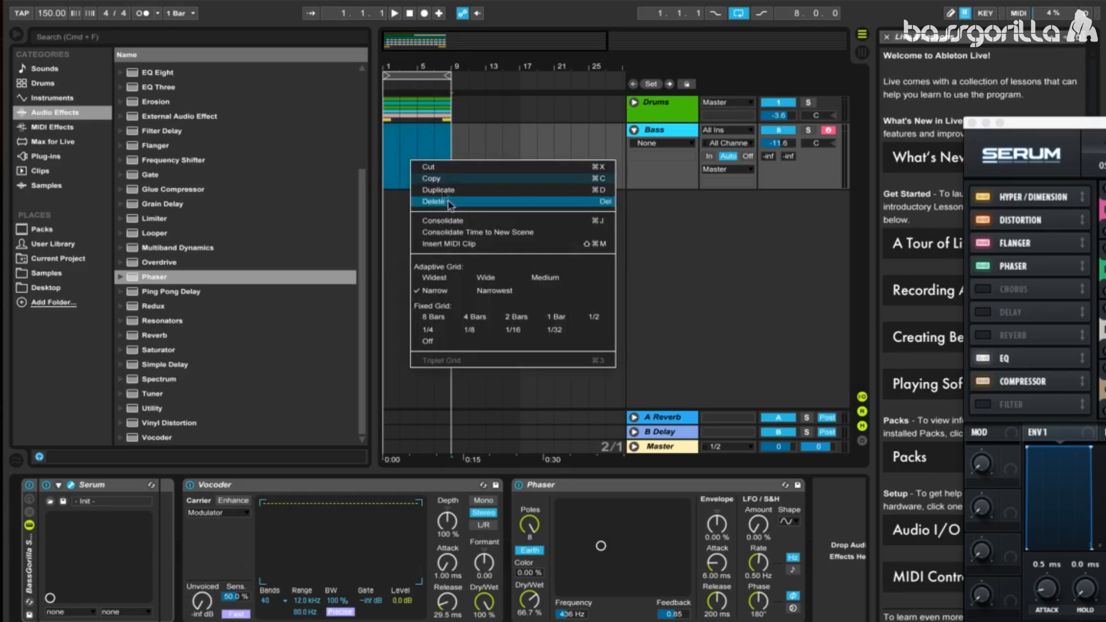
click(458, 243)
double_click(426, 131)
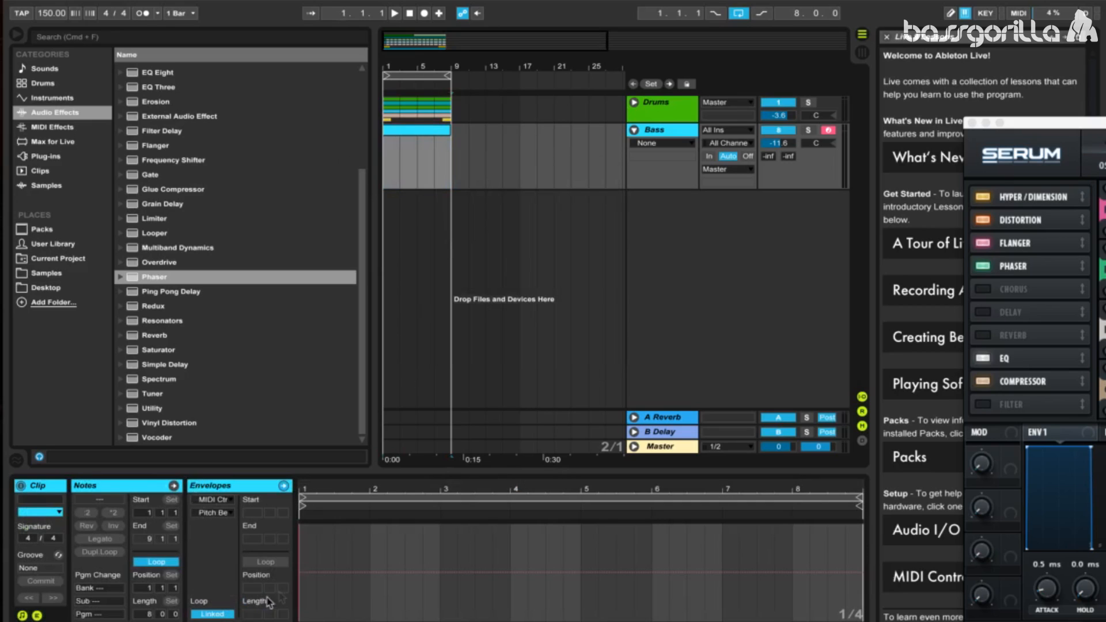
Draw four one-bar notes in the Bass clip, starting on A#0 and ending on E0, and shorten the clip loop to four bars.
click(37, 615)
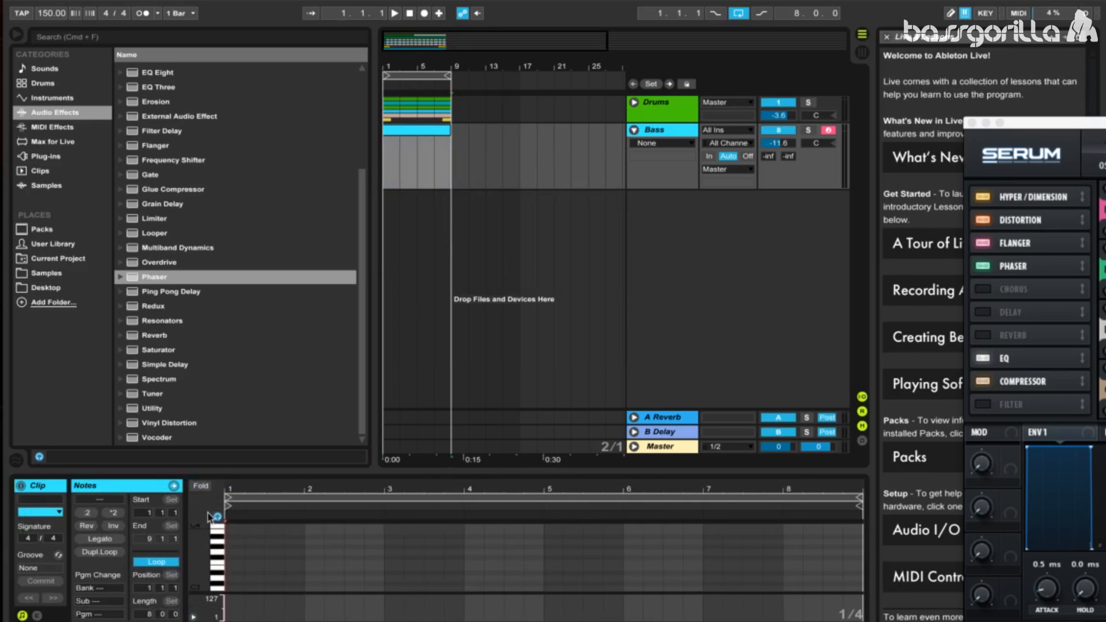
double_click(236, 578)
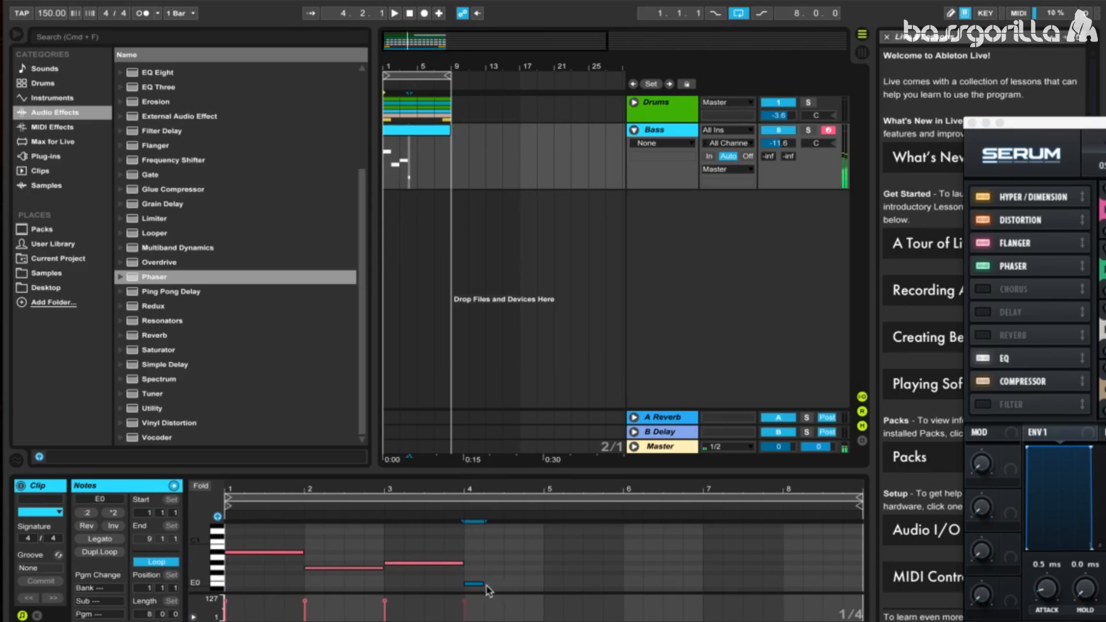
double_click(486, 583)
drag(519, 584, 541, 582)
drag(859, 505, 552, 514)
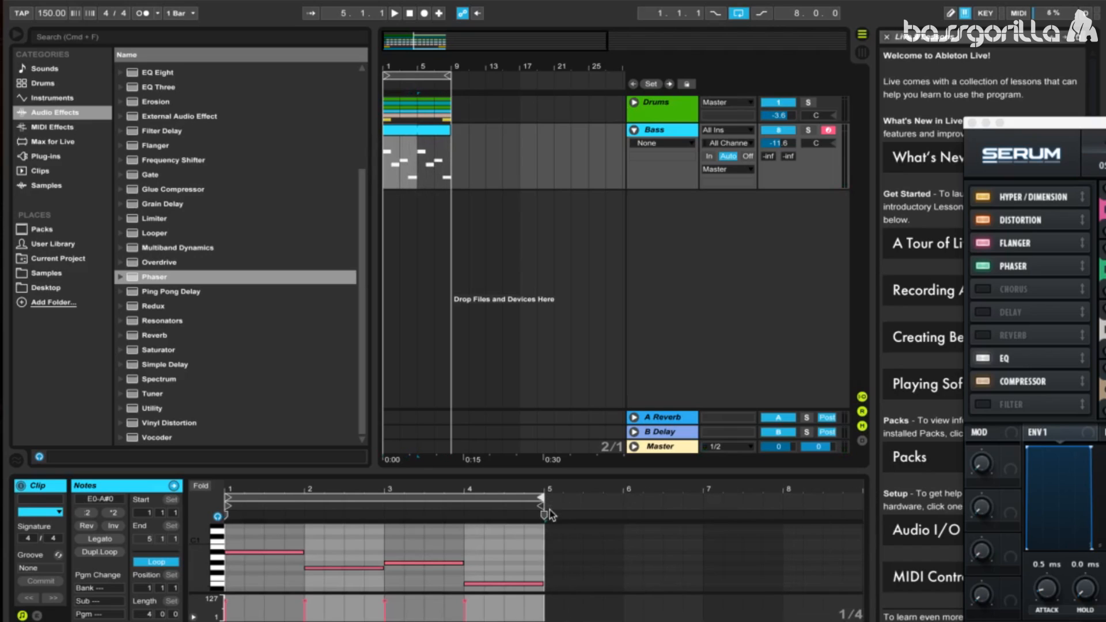
Mute the Drums track and play back the bass pattern with the Bass track's device chain displayed.
click(775, 104)
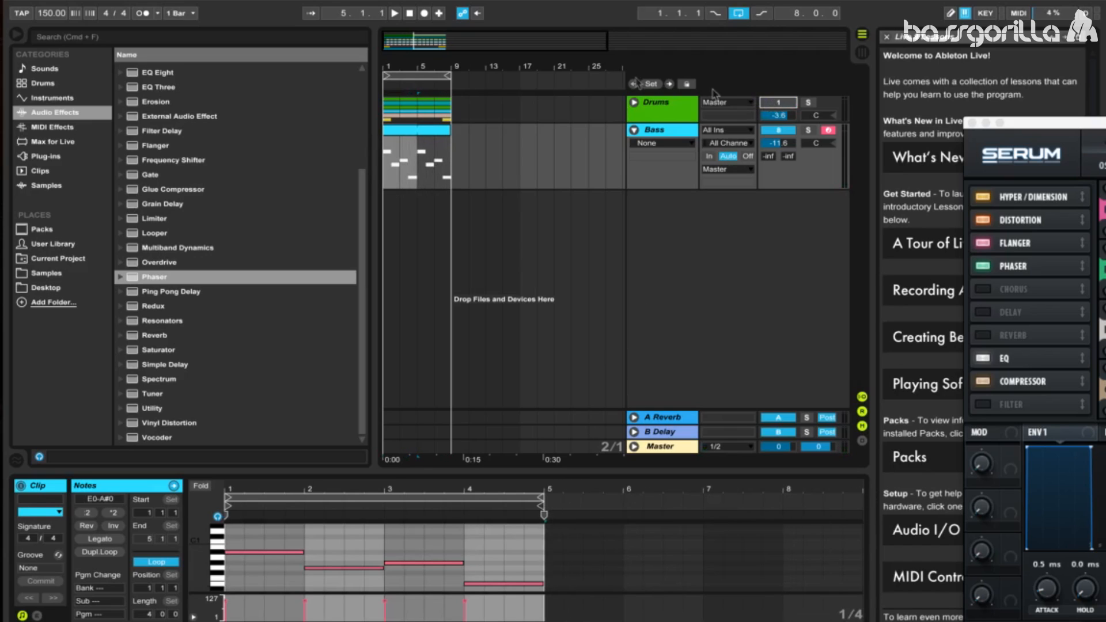
click(395, 13)
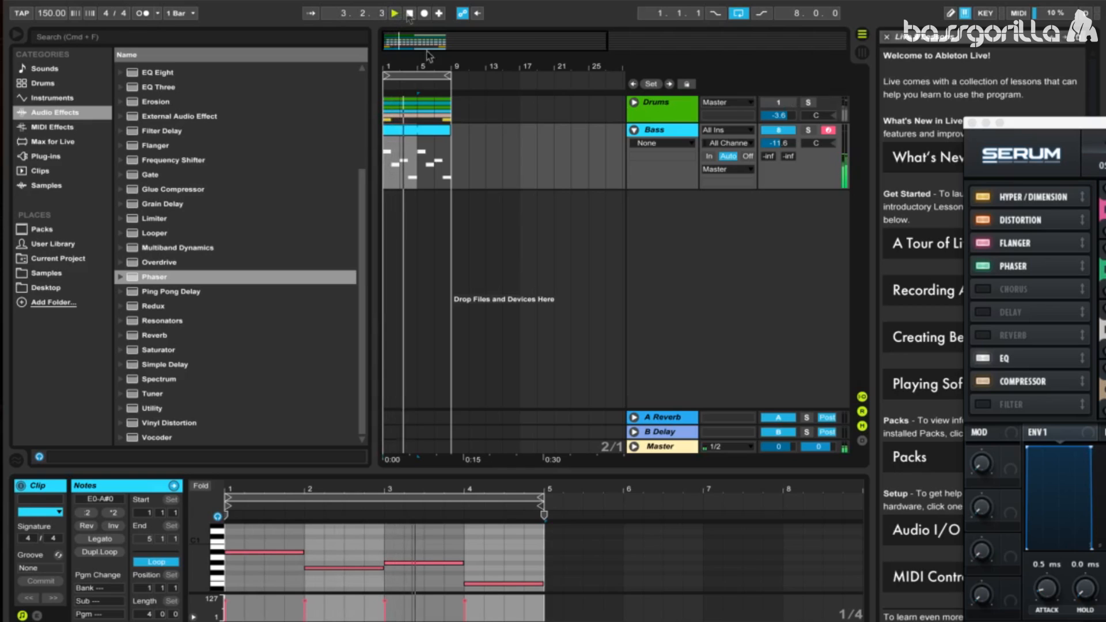
key(shift+Tab)
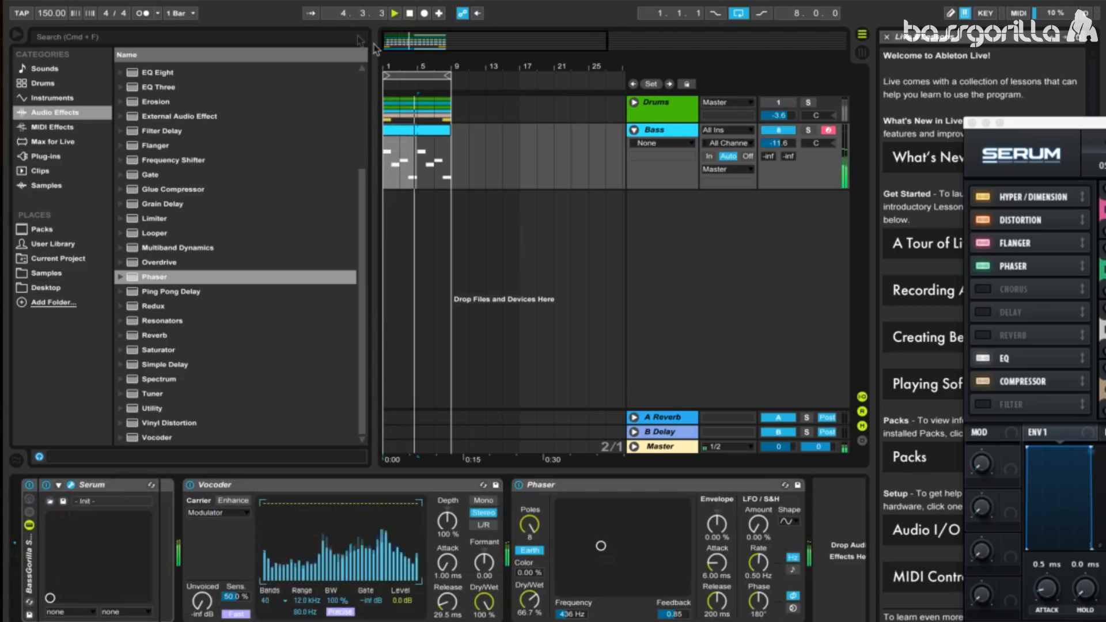
key(space)
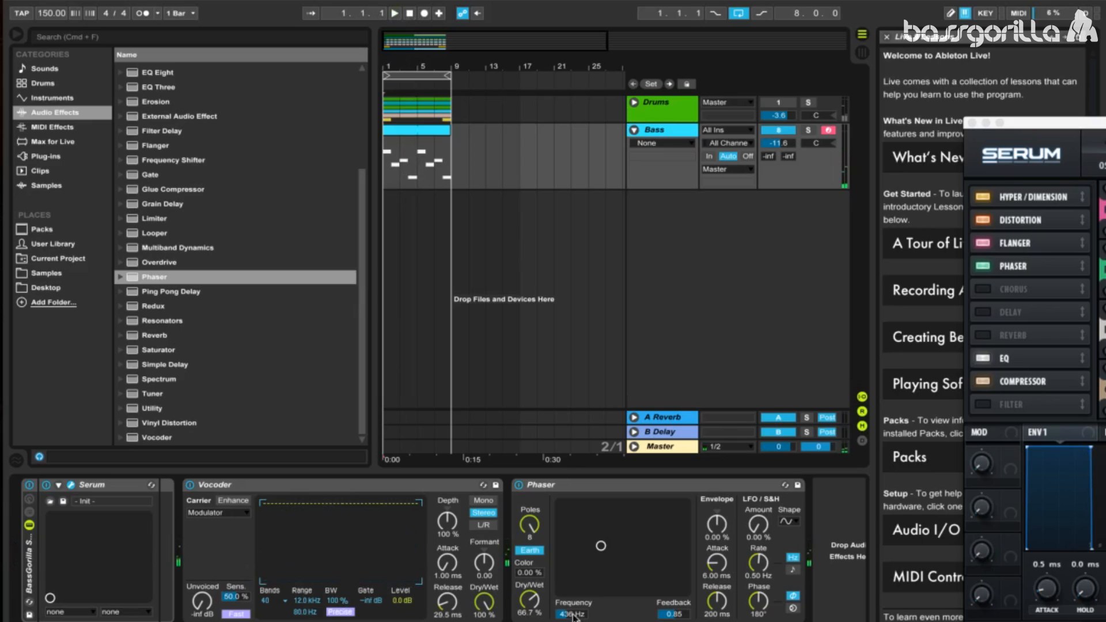
Draw zigzag automation for the Ableton Phaser's frequency across the eight bars of the Bass track and play it back.
click(572, 613)
drag(389, 65, 389, 103)
drag(386, 175, 565, 176)
drag(566, 61, 465, 62)
drag(491, 176, 592, 178)
drag(605, 65, 517, 64)
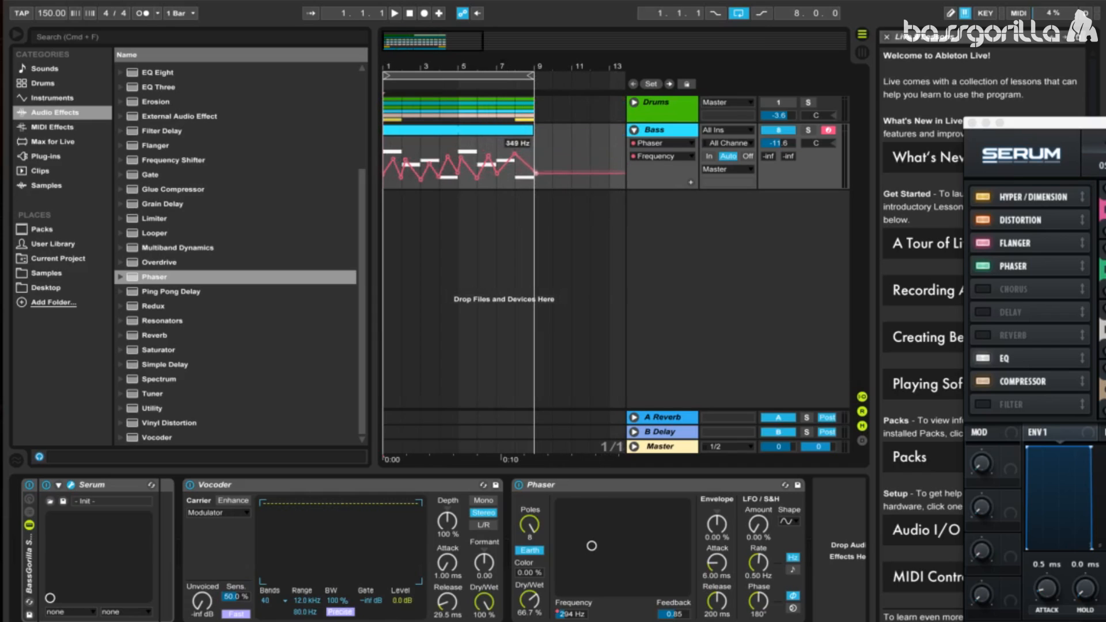
drag(535, 171, 535, 174)
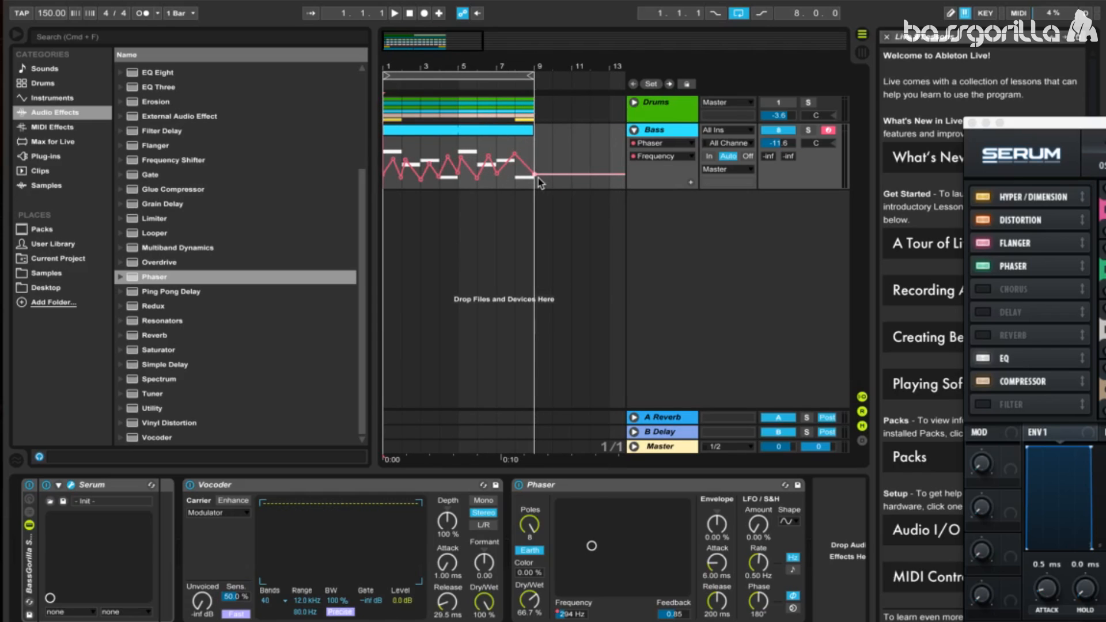
key(space)
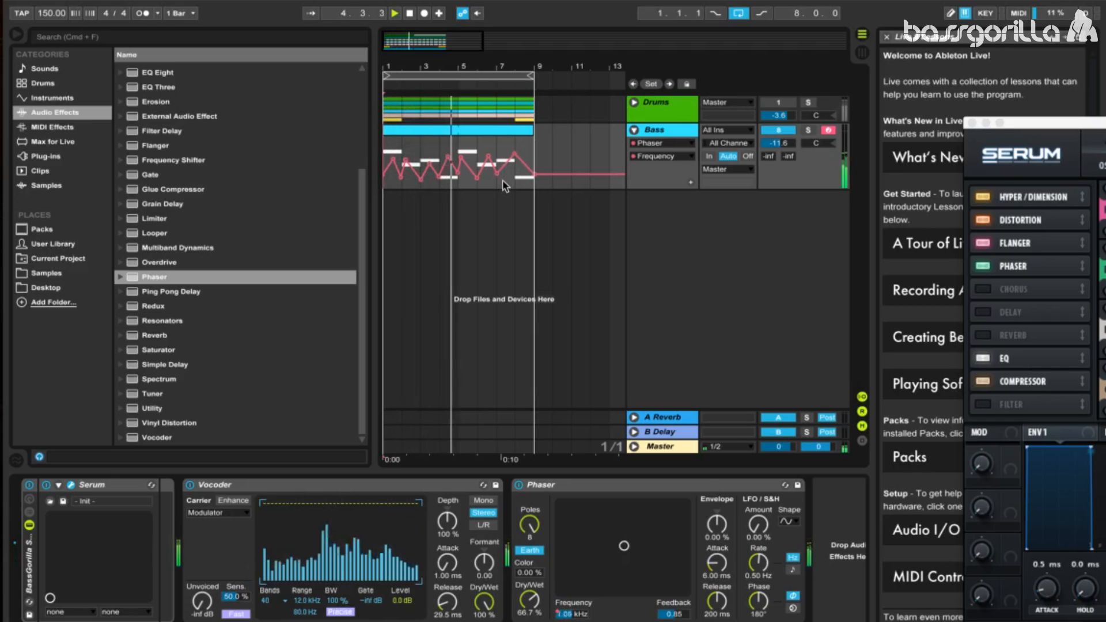
key(space)
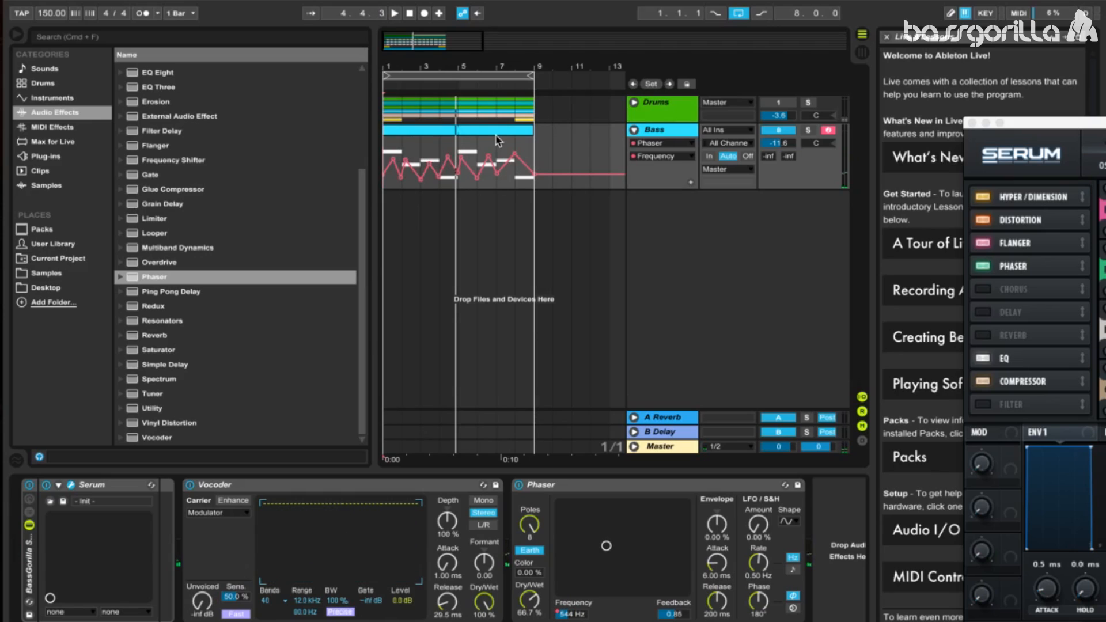
Draw a zigzag pitch bend envelope across the Bass clip's four-bar loop, ending at -5439, and play it back.
click(489, 136)
double_click(485, 134)
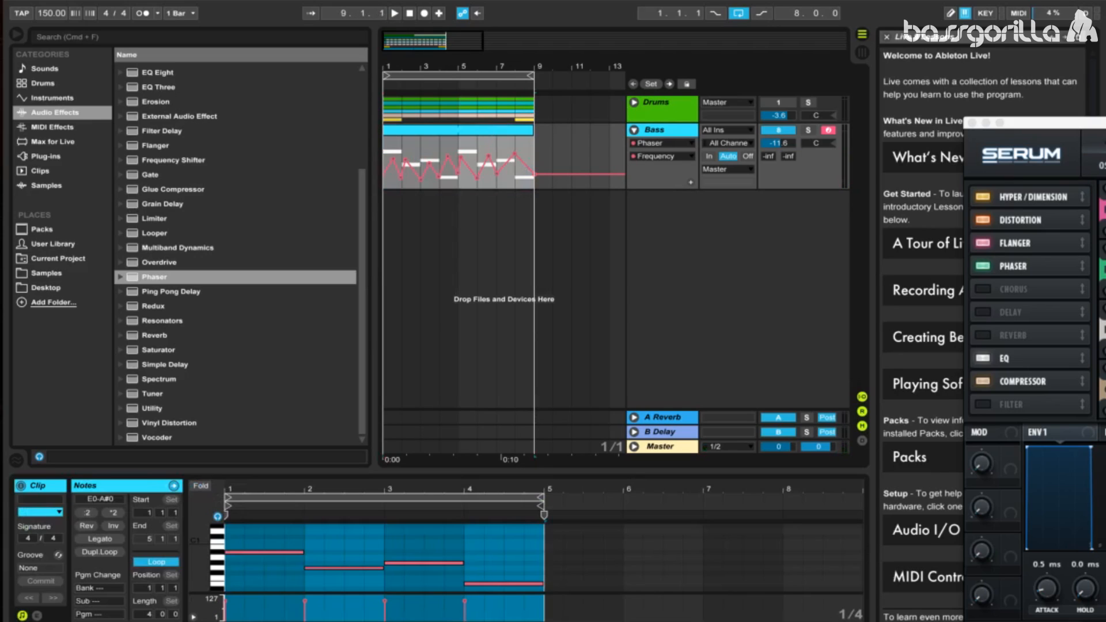
click(37, 616)
click(313, 611)
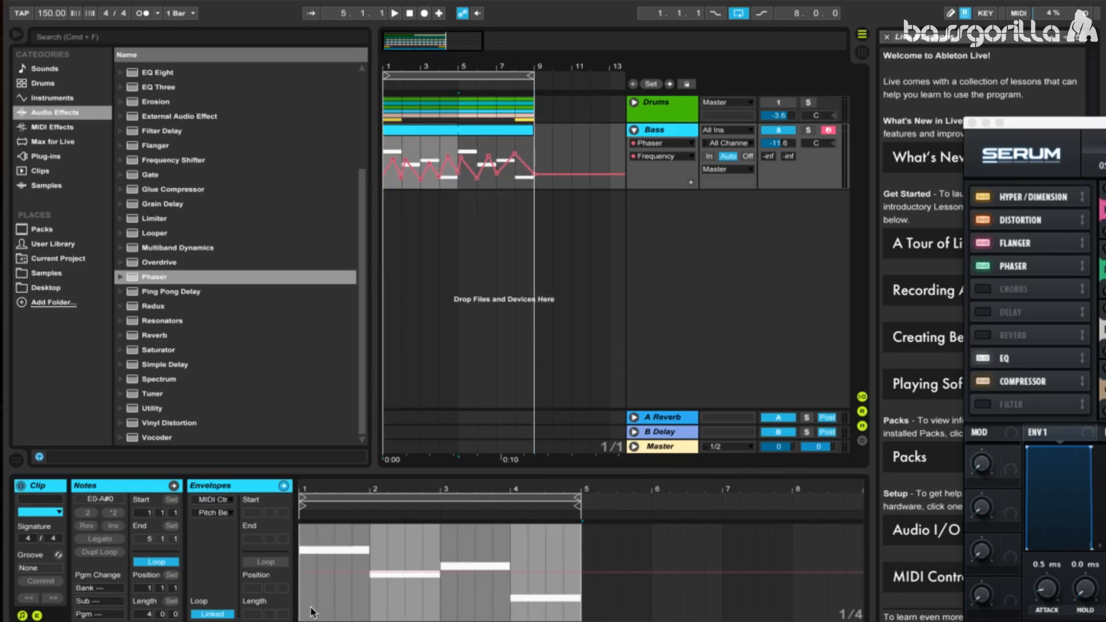
click(337, 573)
drag(316, 572, 299, 602)
mouse_move(357, 572)
mouse_down()
mouse_move(372, 547)
mouse_move(479, 553)
mouse_move(489, 610)
mouse_move(511, 554)
mouse_move(551, 602)
mouse_move(567, 572)
mouse_up()
drag(582, 572, 584, 605)
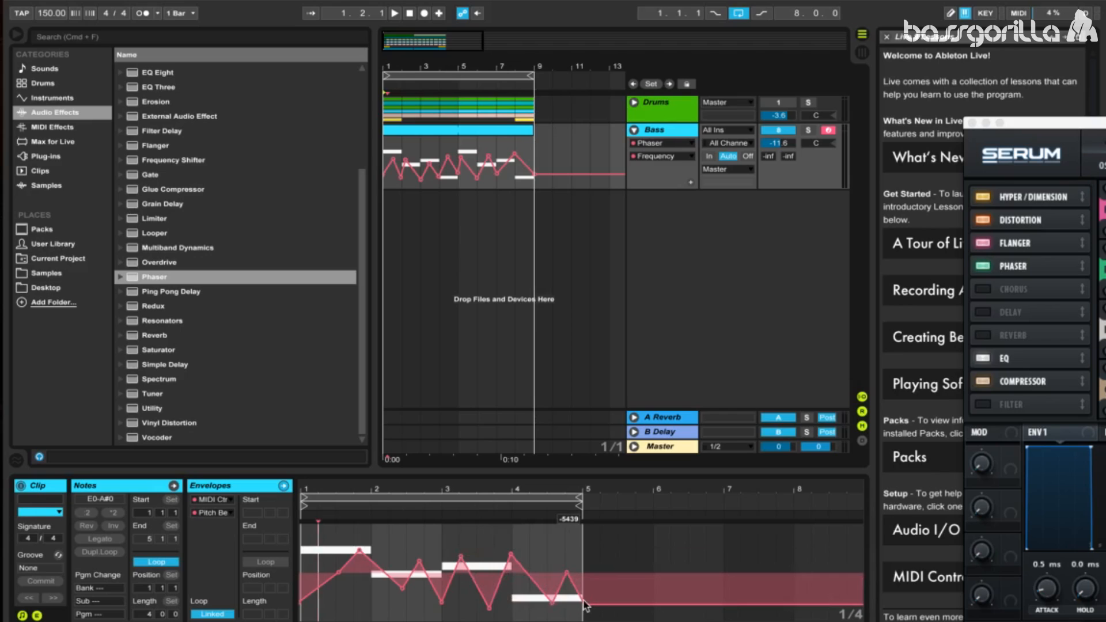
key(space)
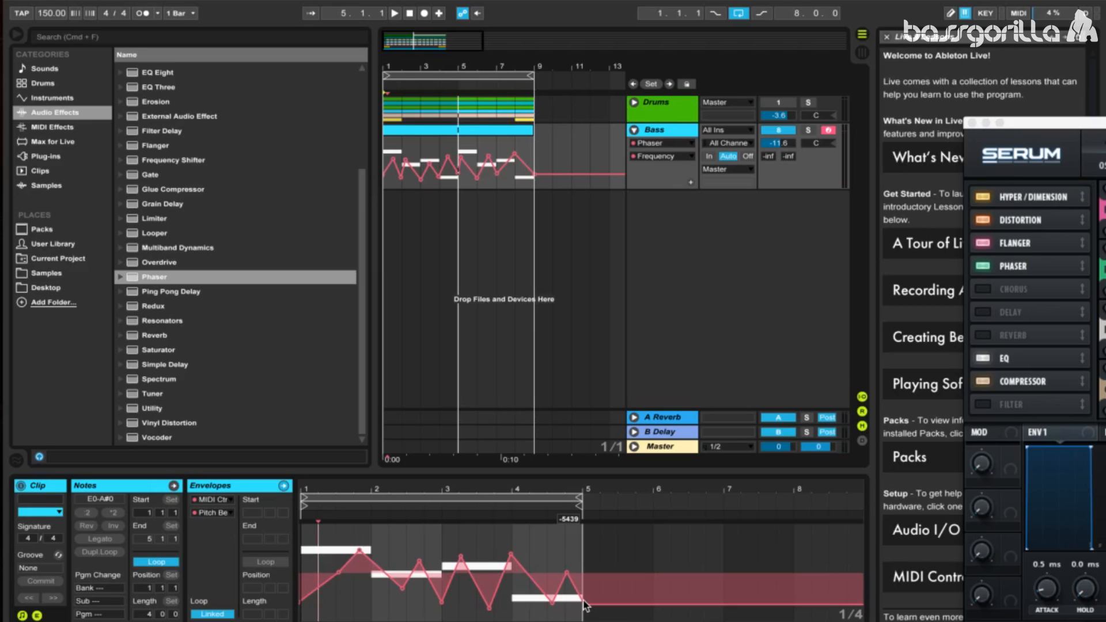
Add the OTT preset of Multiband Dynamics after the Phaser on the Bass track and move the Serum window aside.
key(shift+Tab)
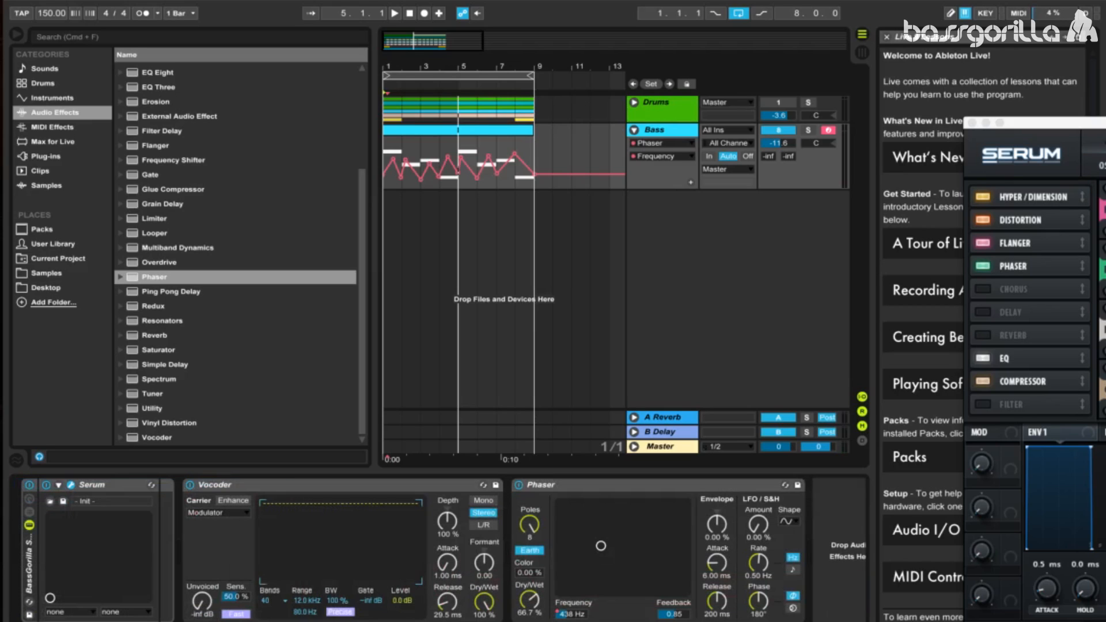
click(119, 247)
drag(161, 350, 857, 555)
drag(1053, 123, 1016, 159)
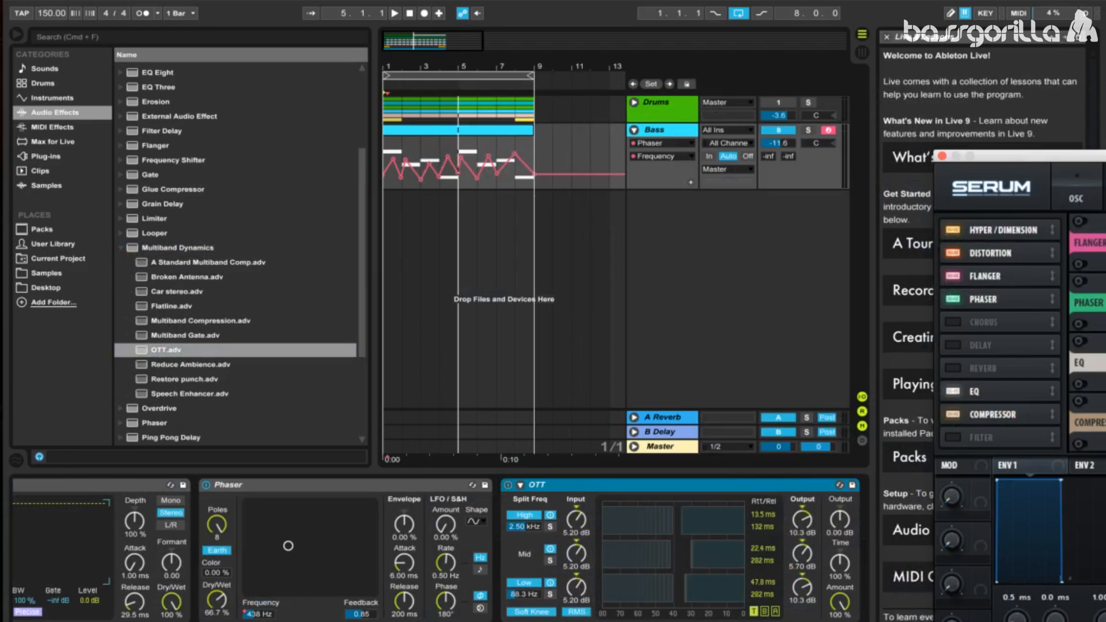
scroll(771, 553, right, 3)
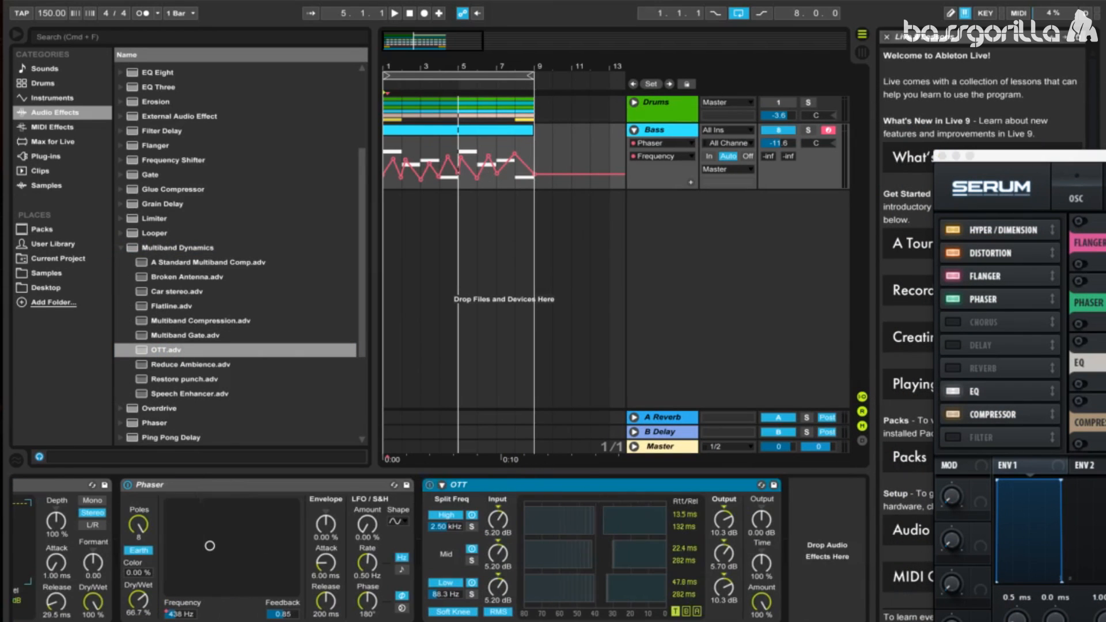
Set OTT's high band output to 10.6 dB, low band output to 16.3 dB and overall output to 8.10 dB, and audition the bass.
click(723, 520)
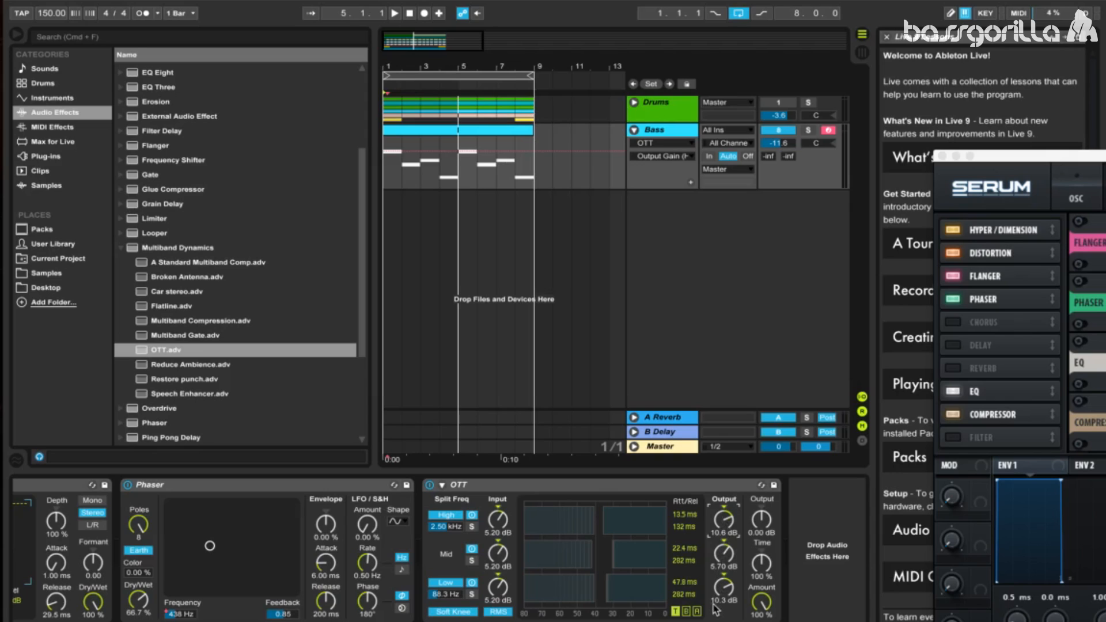
drag(724, 586, 724, 575)
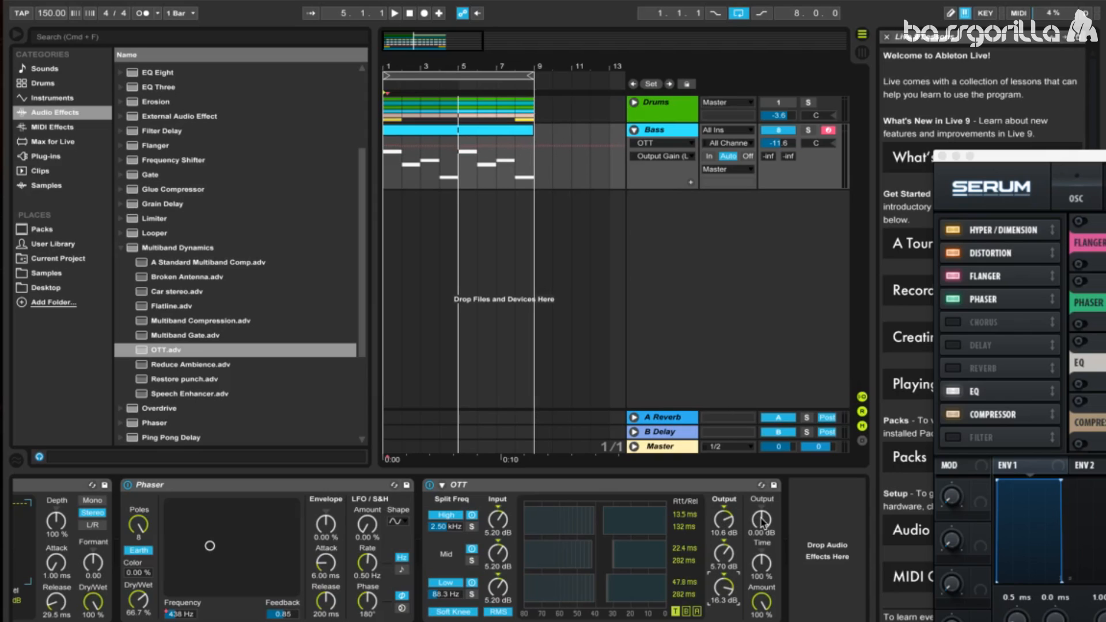
drag(763, 521, 763, 508)
key(space)
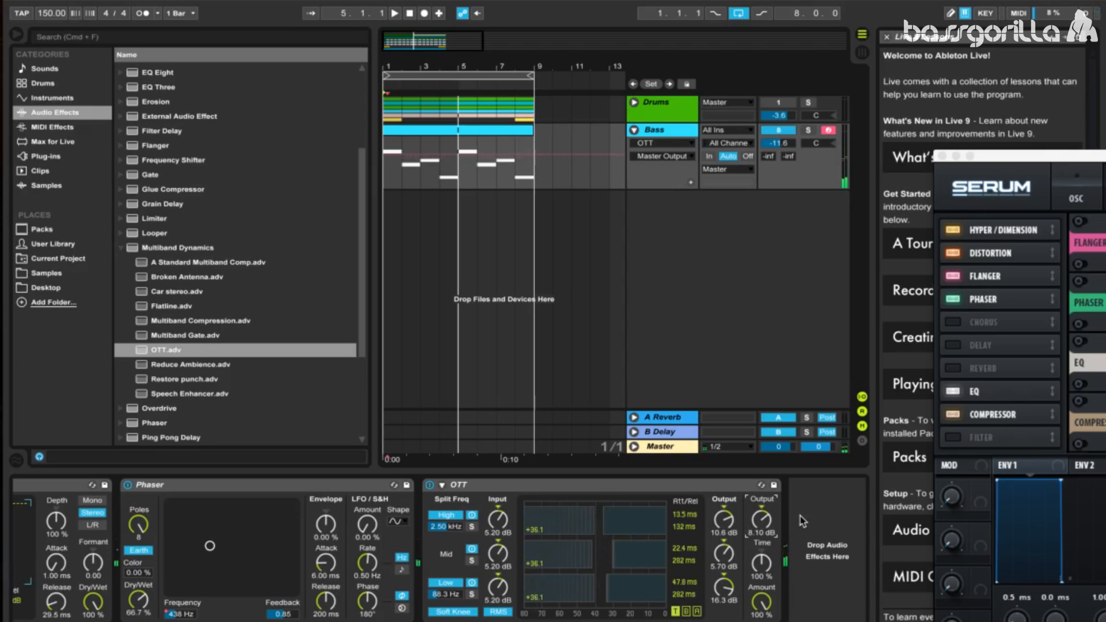
Add a Reverb after OTT on the Bass track and move the Serum window out of the way.
scroll(161, 247, down, 5)
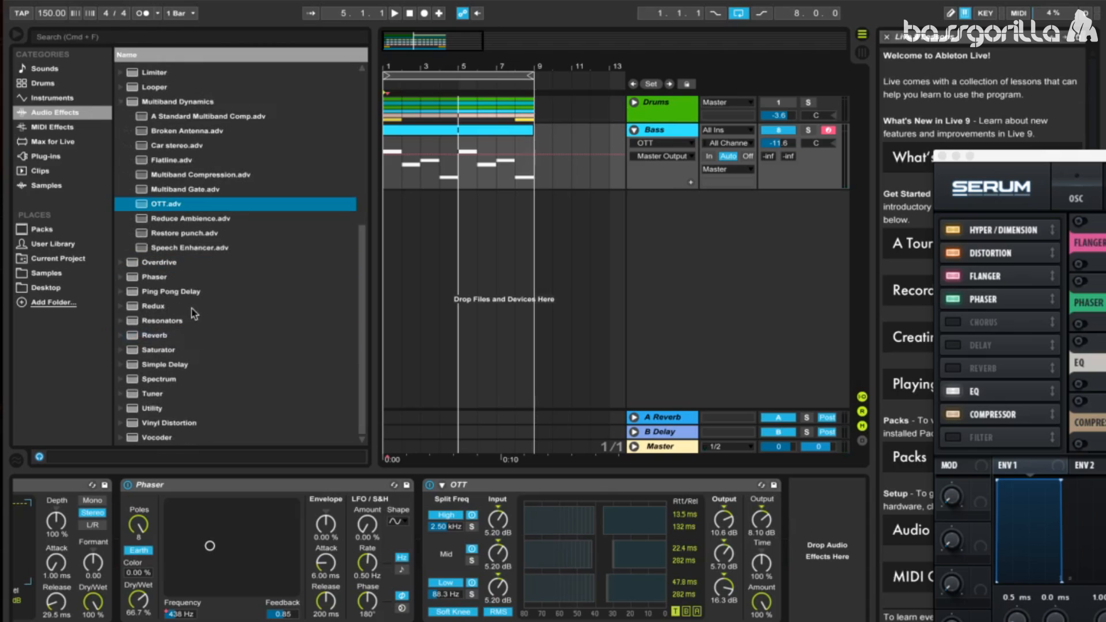
click(156, 336)
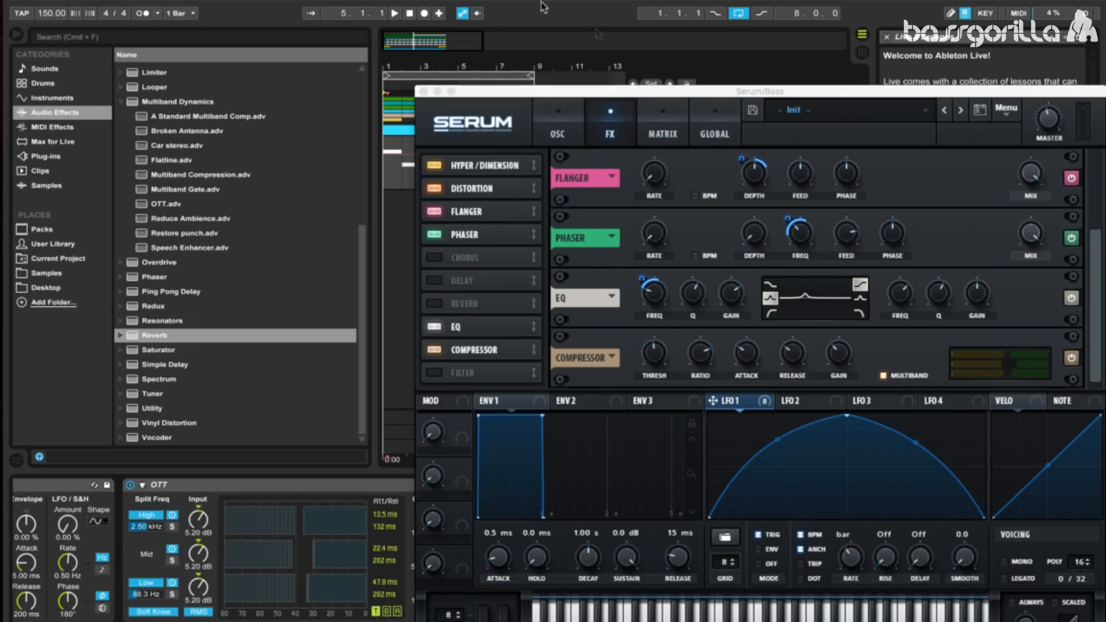
drag(495, 92, 983, 123)
scroll(437, 547, right, 3)
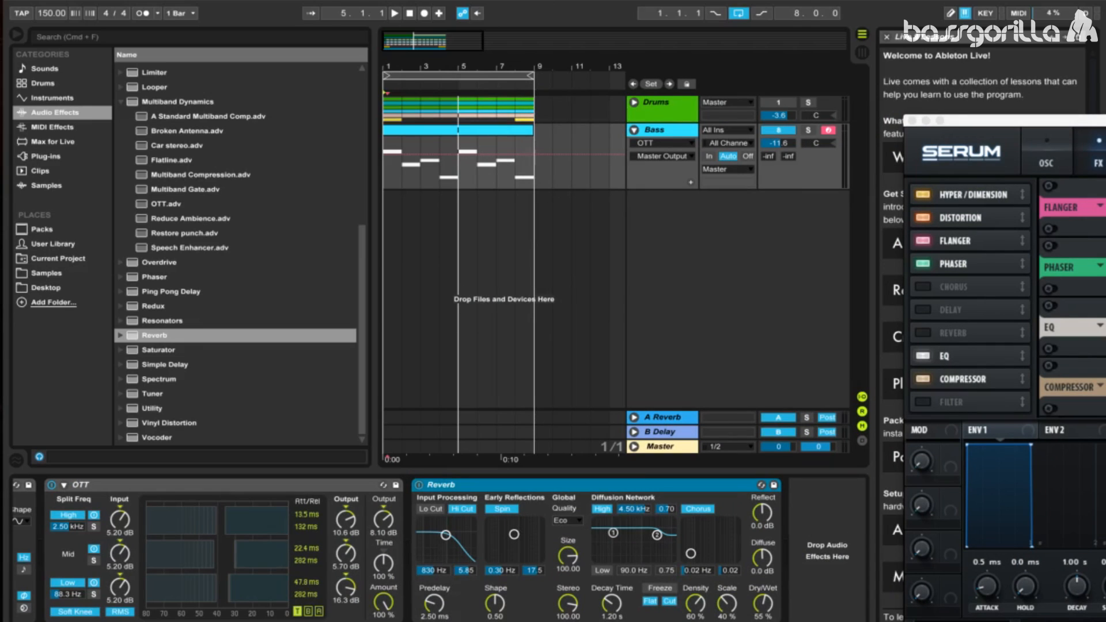
Enable the Reverb's low cut, set its input filter to 2.53 kHz with a width of 2.45, and audition the bass.
click(431, 509)
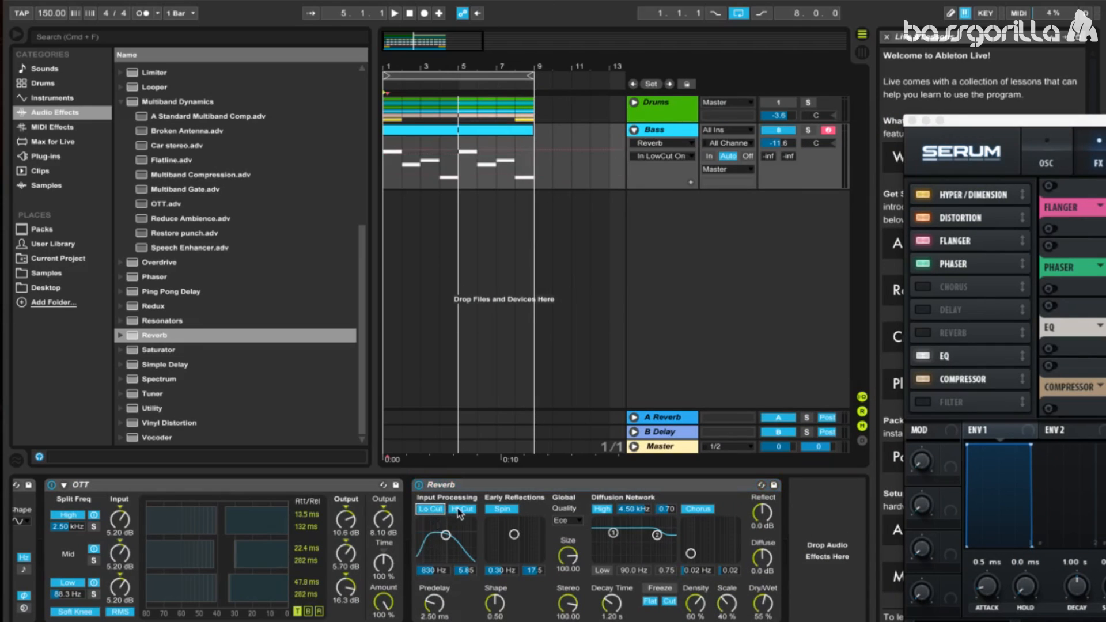
drag(445, 535, 455, 549)
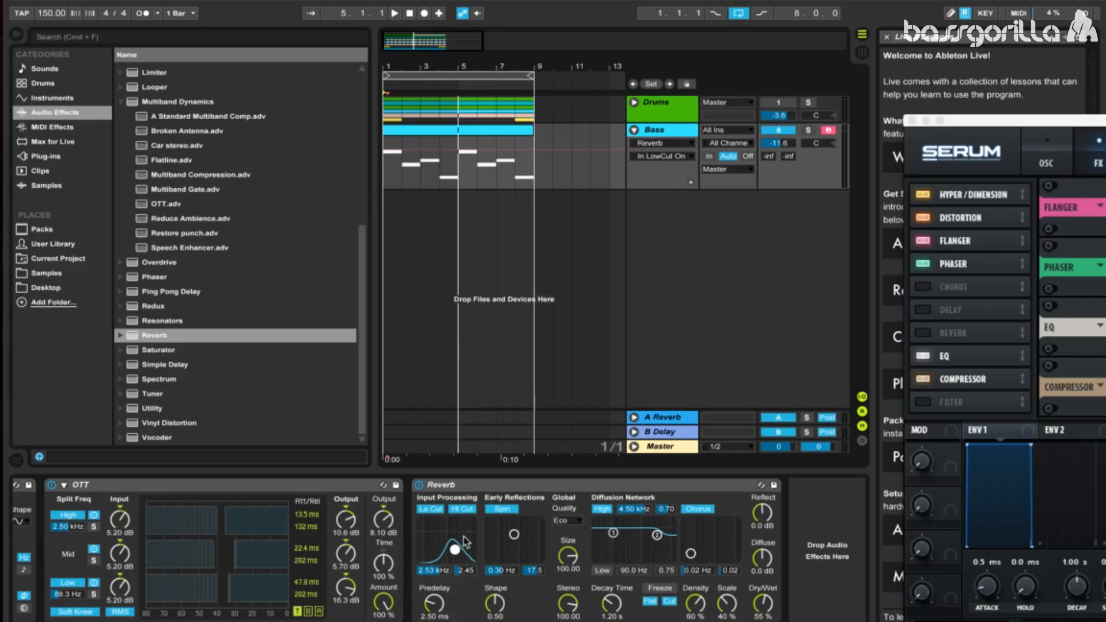
key(a)
key(a)
Set the Reverb's decay time to 1.22 s and dry/wet to 21%, disable its chorus, and move its input filter to 2.77 kHz with width 3.33.
mouse_move(614, 608)
mouse_down()
mouse_move(614, 574)
mouse_move(614, 608)
mouse_up()
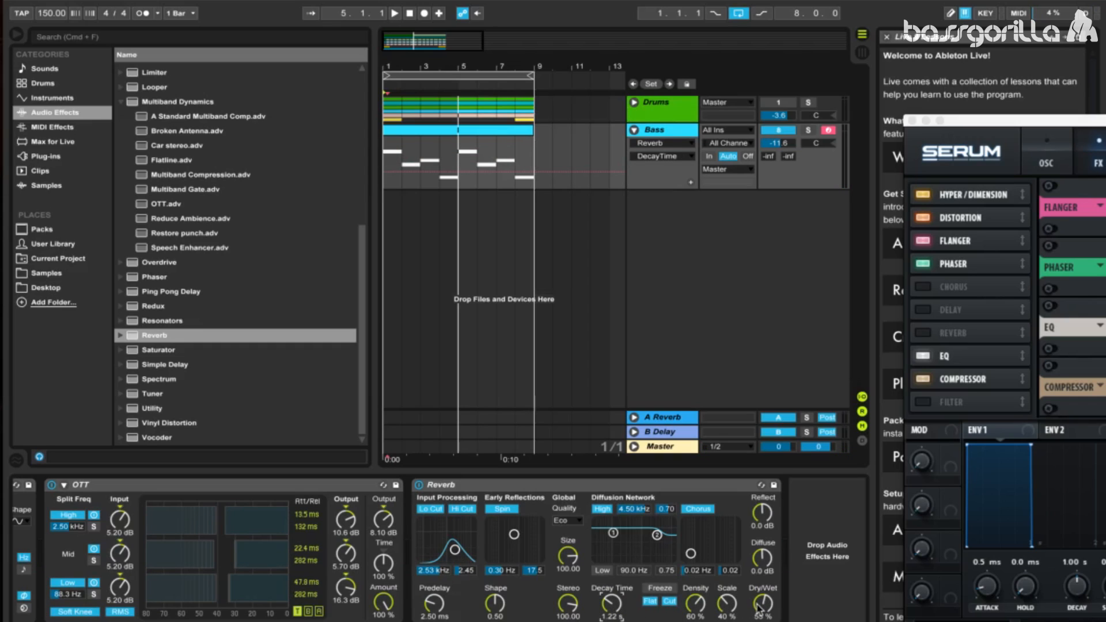
drag(763, 607, 763, 621)
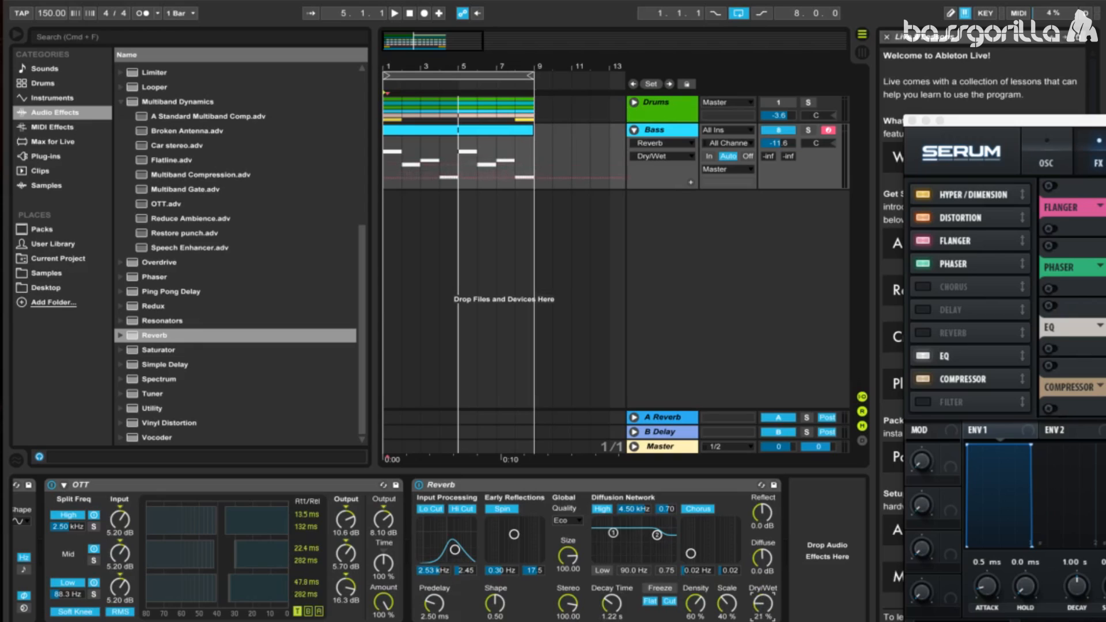
click(709, 510)
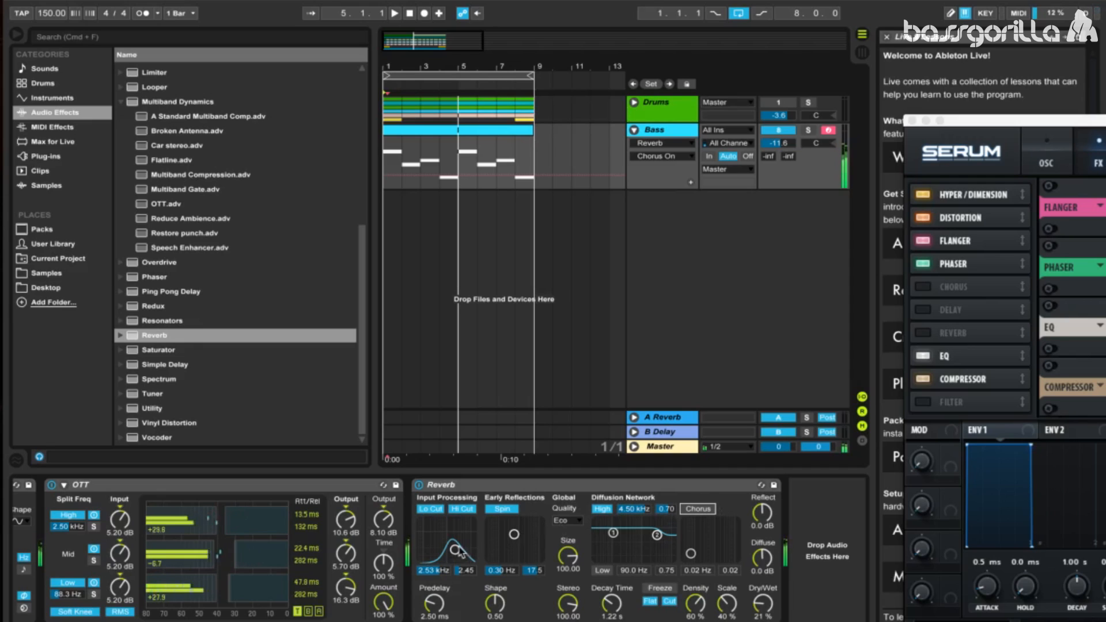
drag(455, 549, 455, 545)
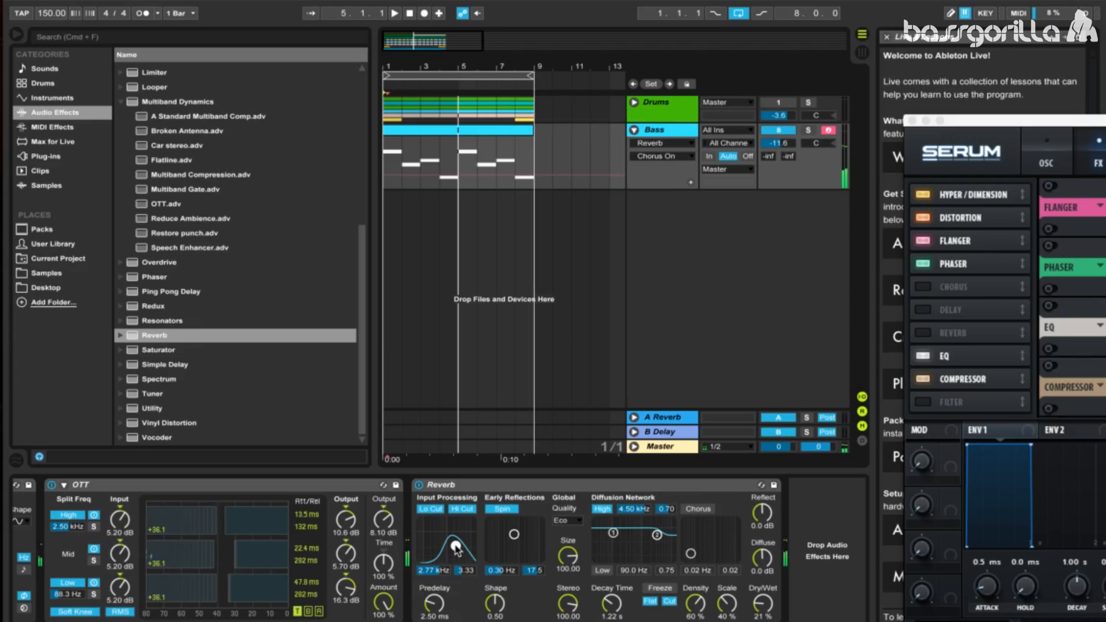
Add an EQ Eight after the Reverb, move the Serum window aside, and change the EQ's first band to a steep low cut.
scroll(291, 380, up, 6)
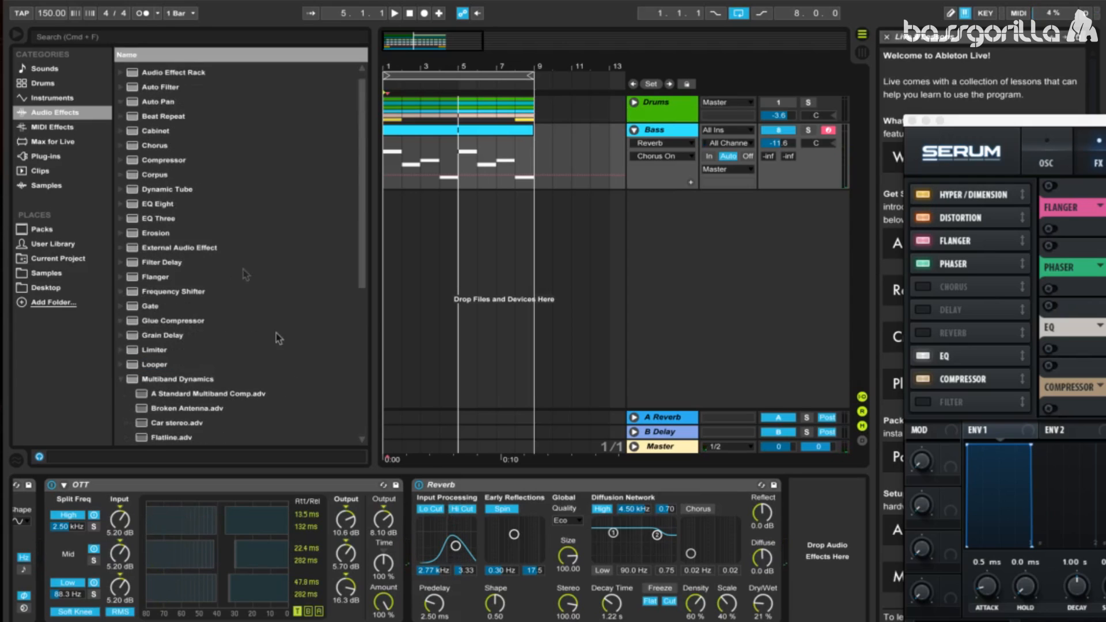
click(185, 207)
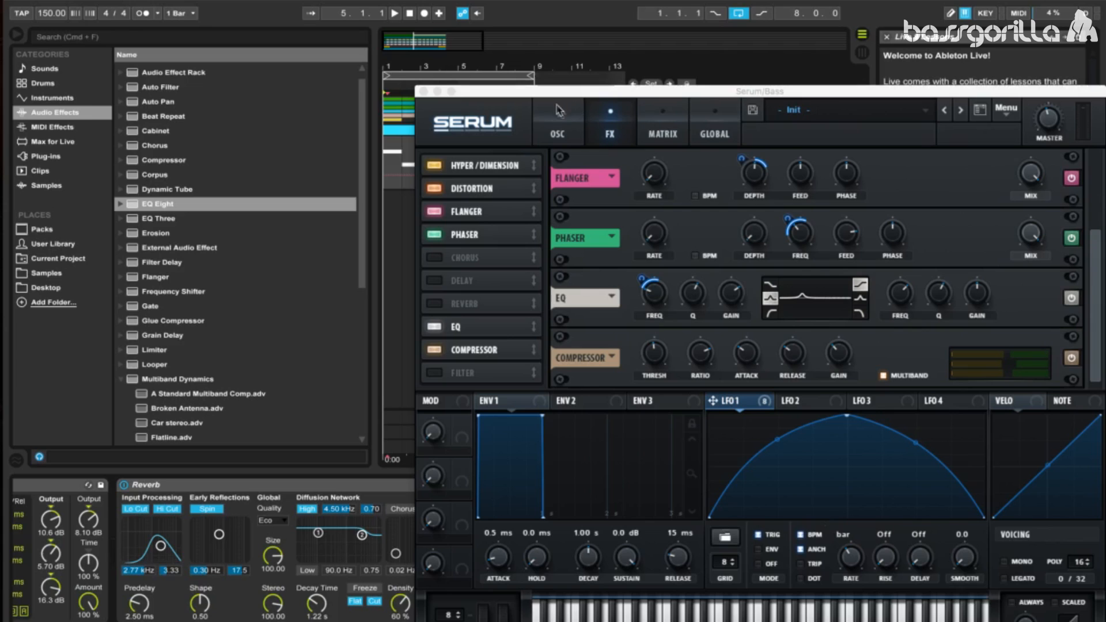
drag(535, 95, 1102, 125)
click(841, 619)
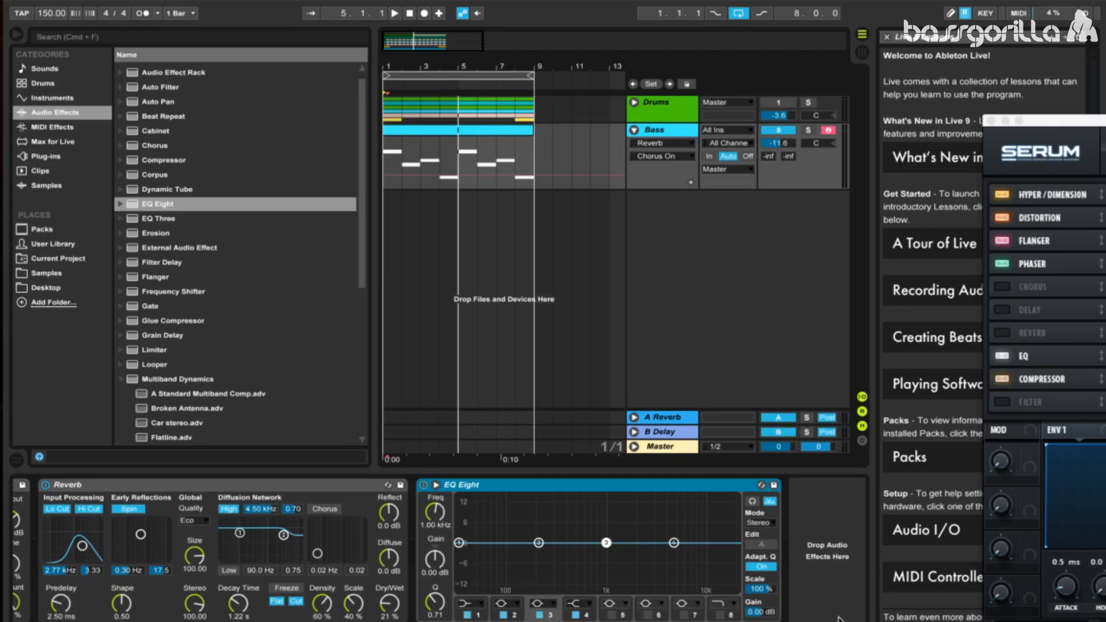
click(479, 603)
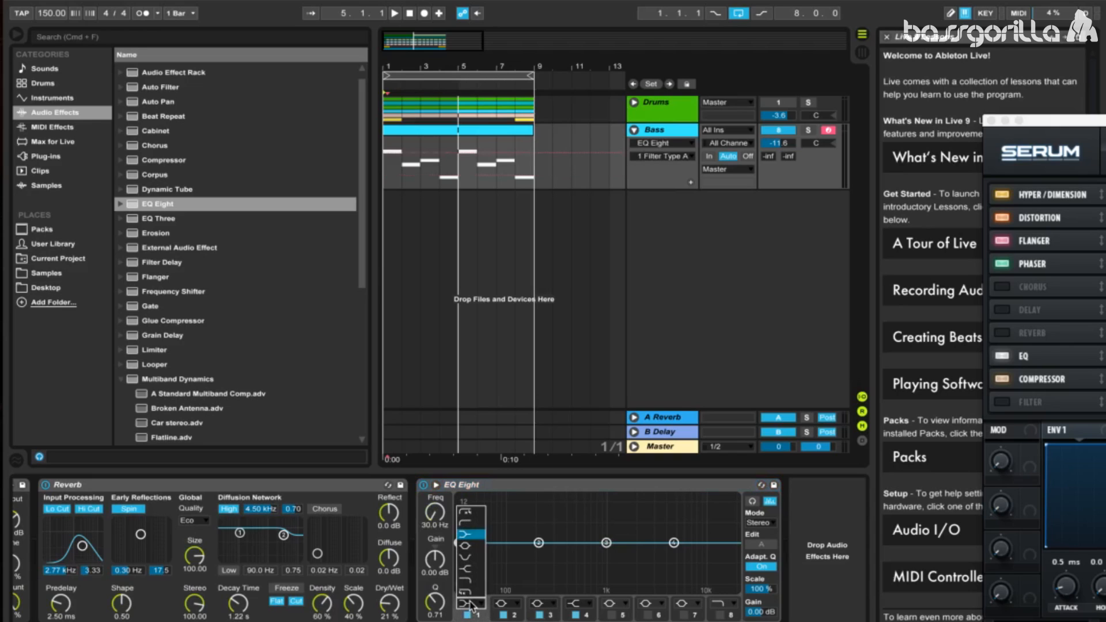
click(478, 511)
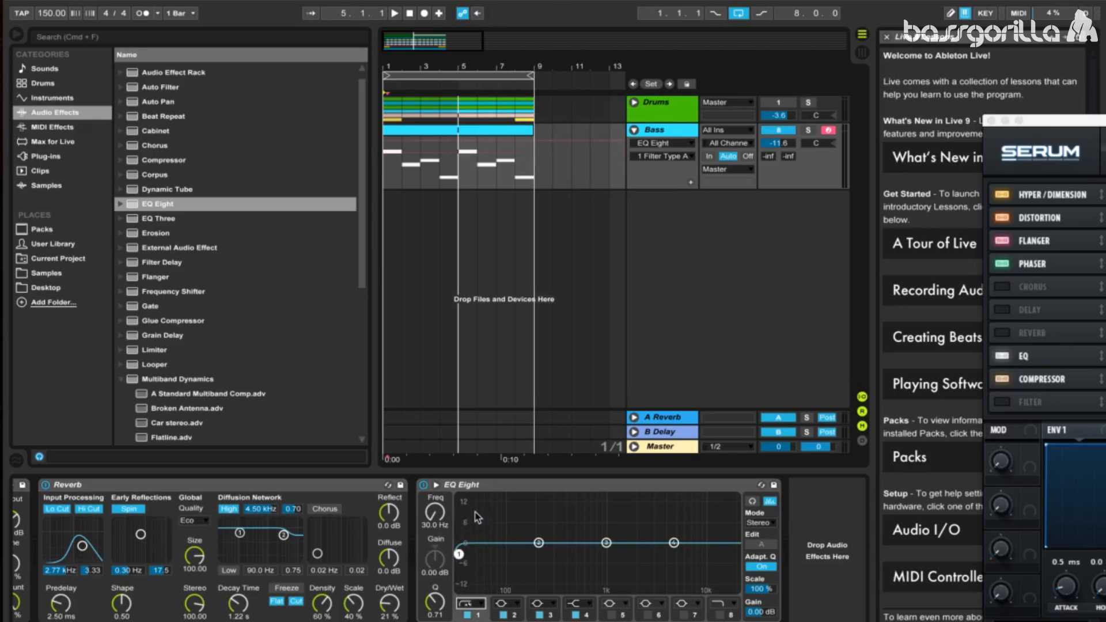
Set the low cut frequency of EQ Eight's first band to 137 Hz.
click(424, 517)
drag(425, 511, 429, 517)
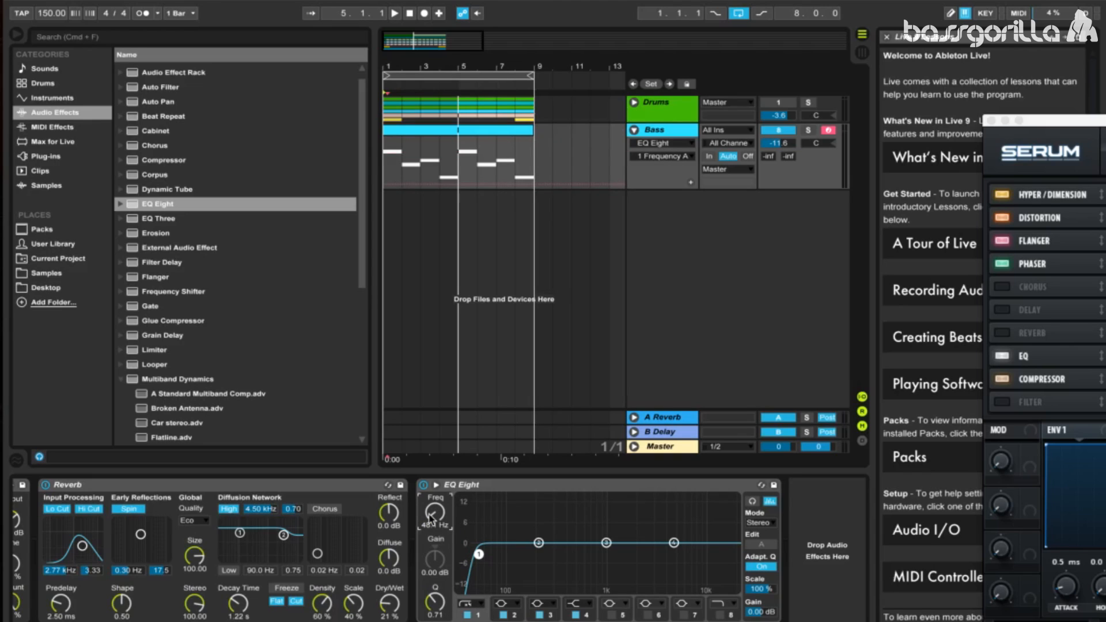
drag(435, 511, 435, 491)
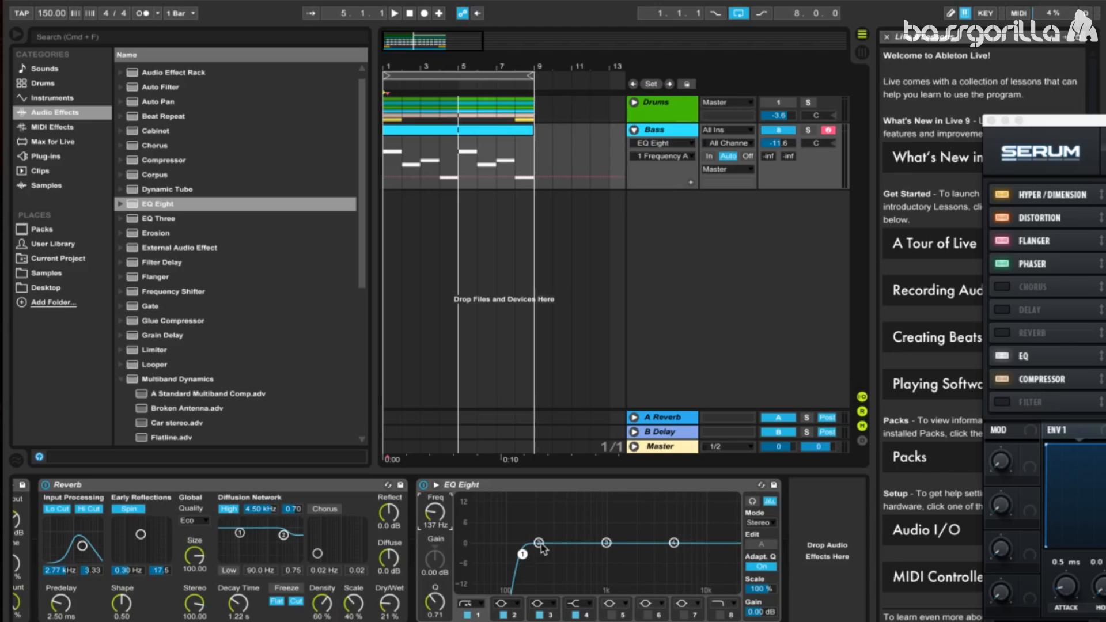
Cut EQ Eight's band 2 by 15 dB at 180 Hz with a narrower Q, and set band 1's Q to 1.14.
drag(540, 545, 539, 530)
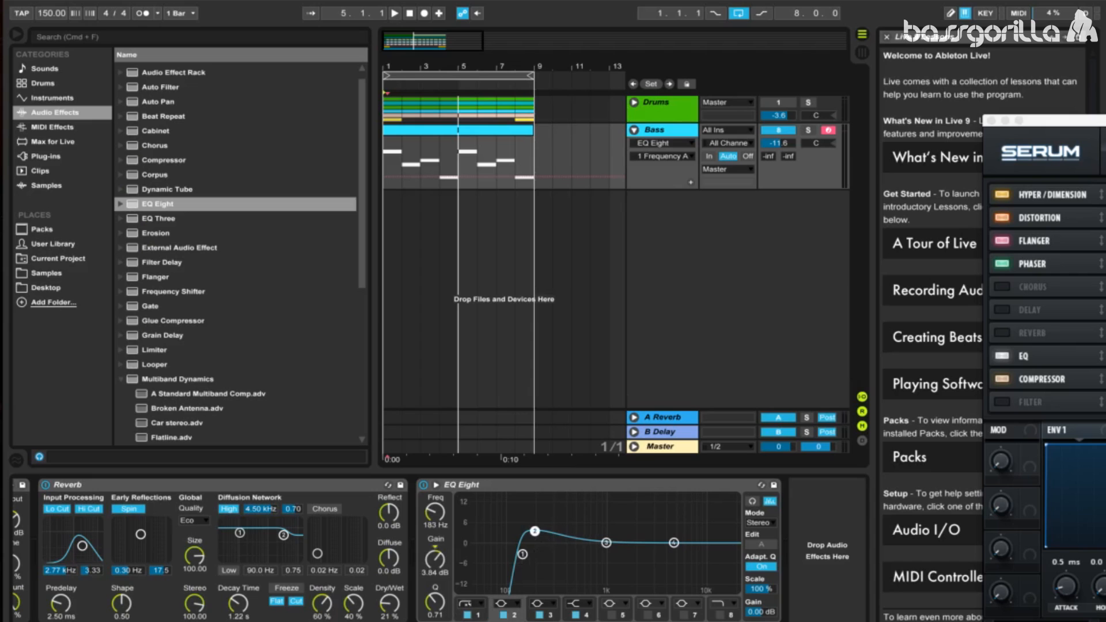
drag(535, 531, 534, 589)
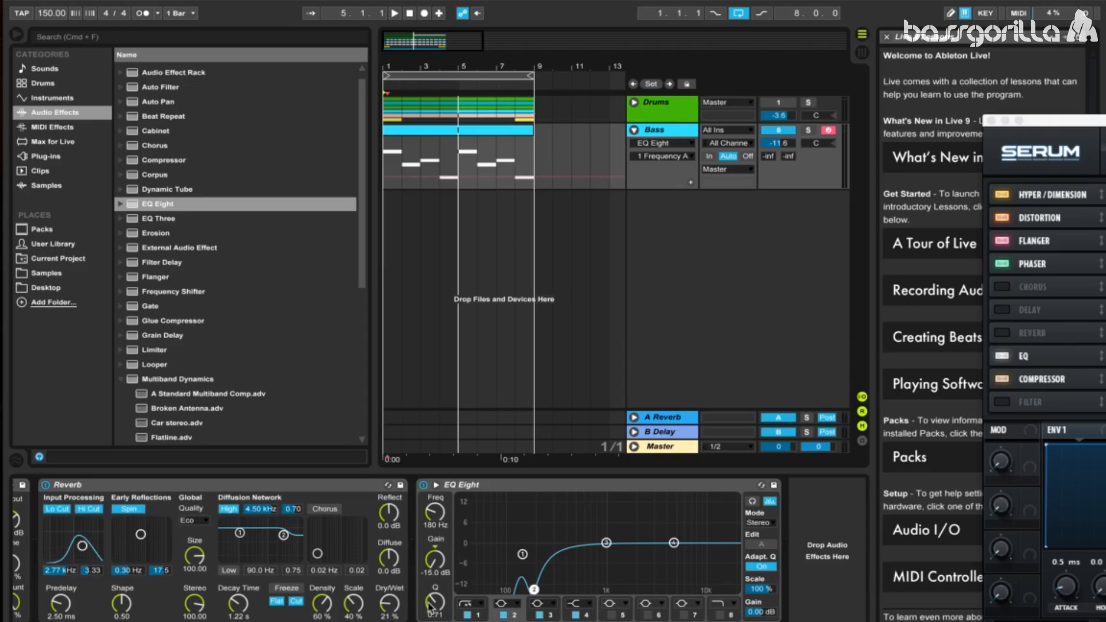
drag(429, 607, 429, 588)
click(523, 553)
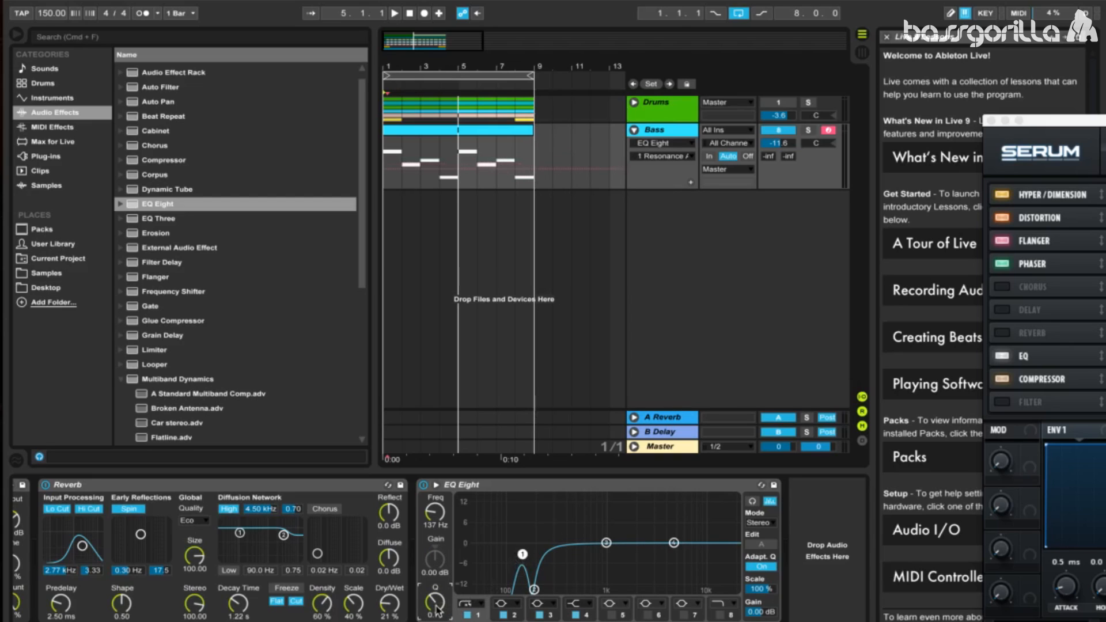
drag(441, 608, 442, 596)
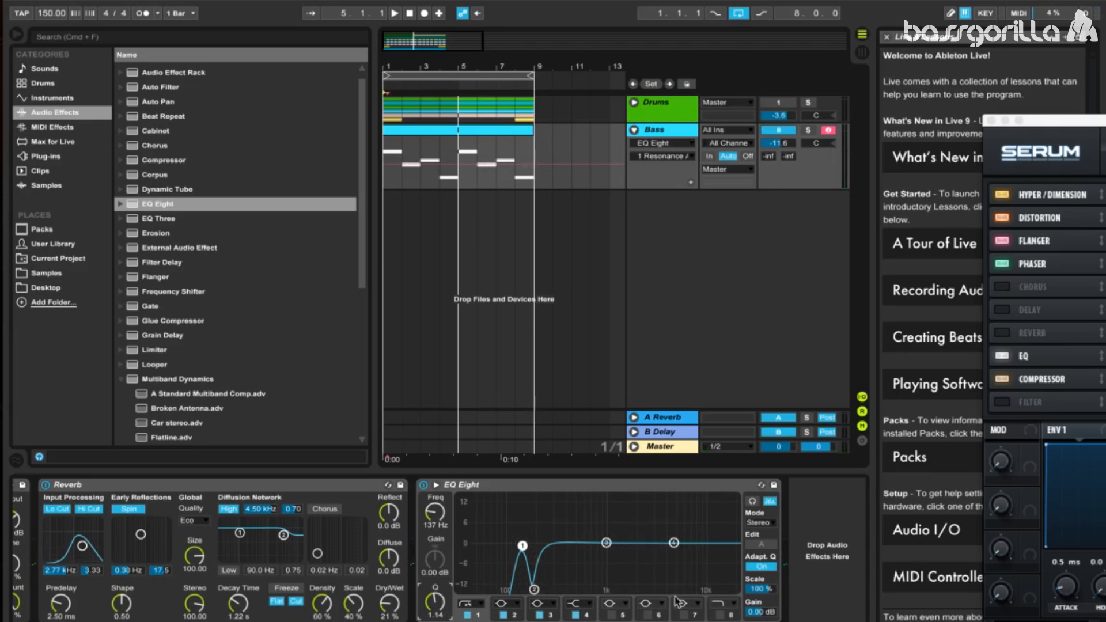
Shape EQ Eight's band 3 into a narrow notch at 2.74 kHz with -14.8 dB gain and a Q of 6.16.
click(606, 543)
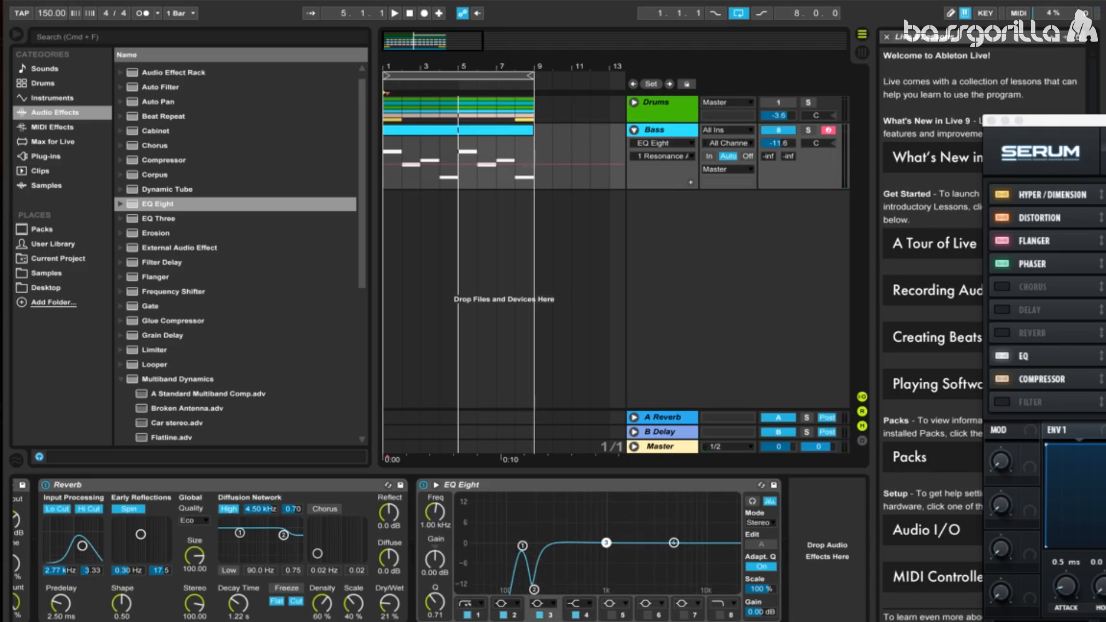
drag(607, 543, 649, 532)
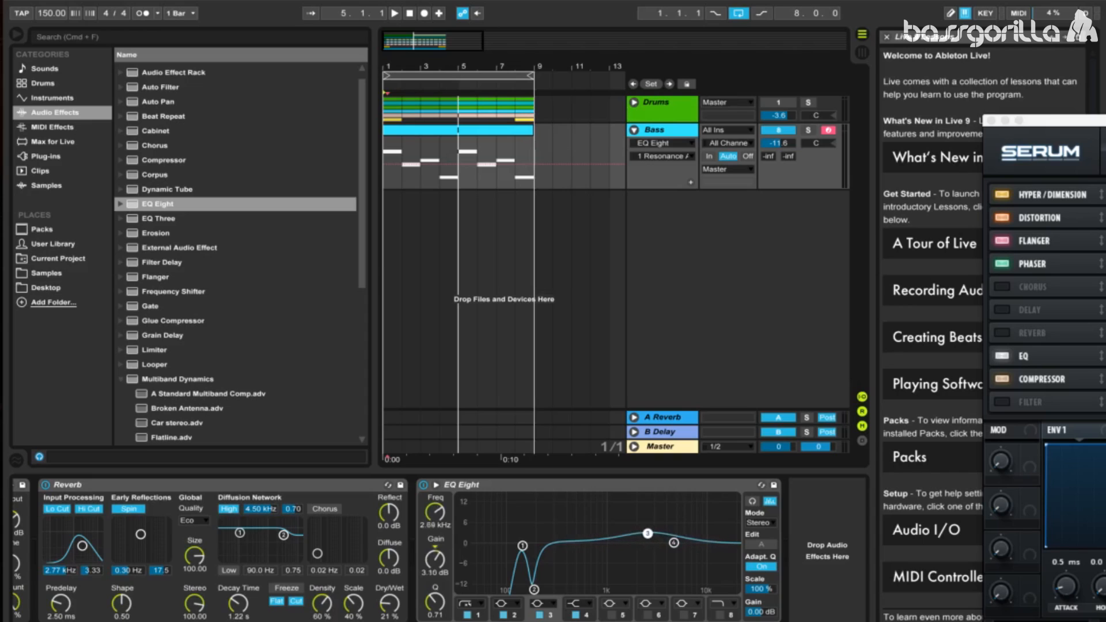
drag(440, 562, 440, 593)
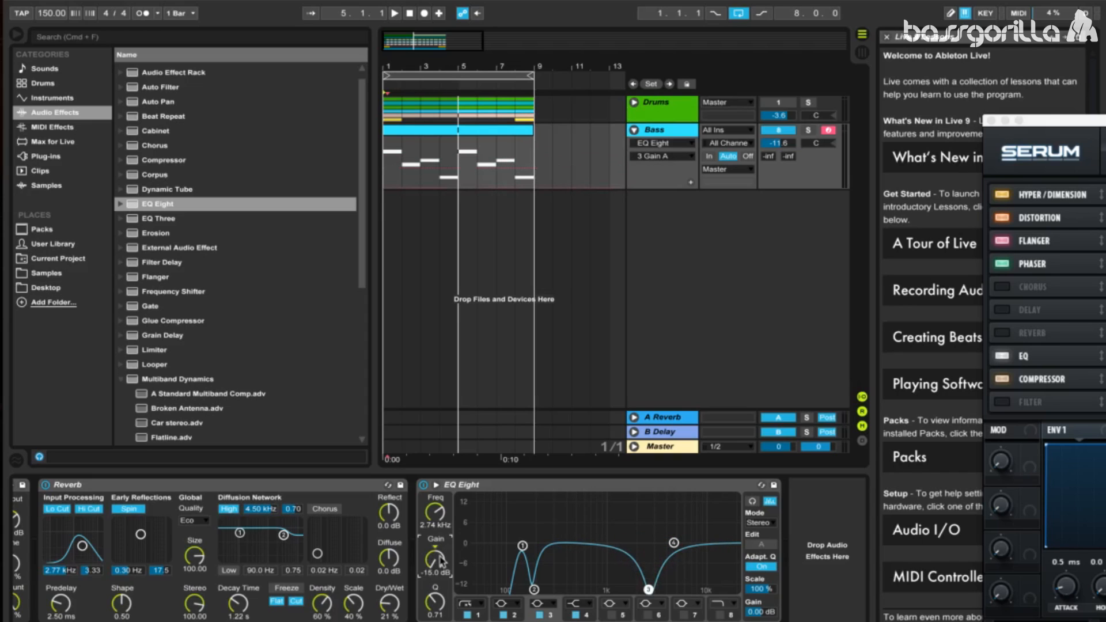
drag(435, 559, 435, 562)
drag(435, 601, 435, 581)
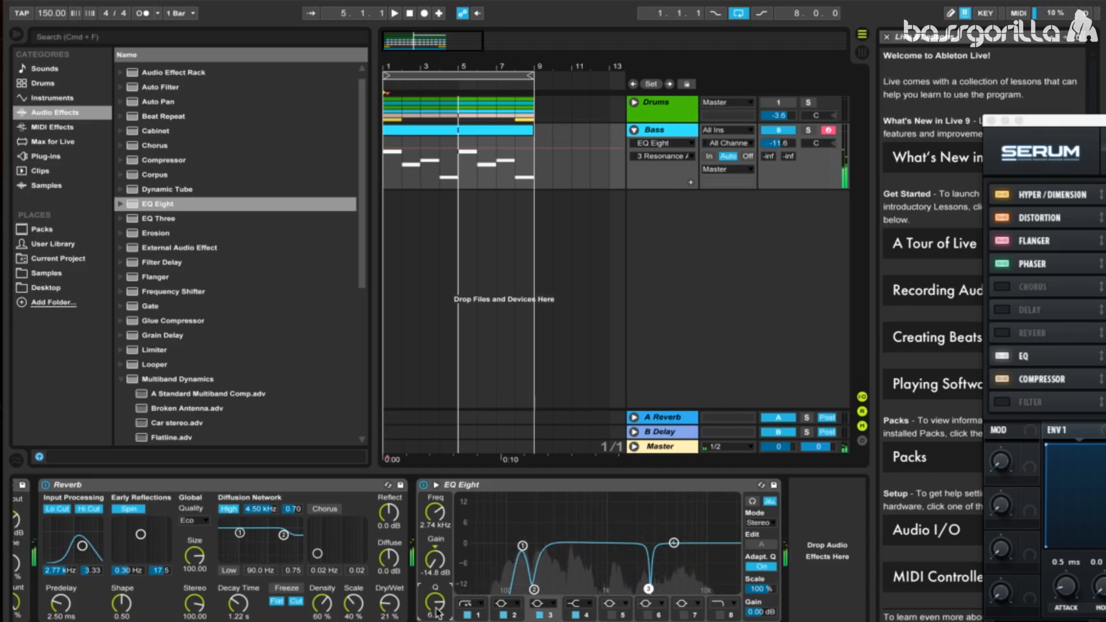
drag(436, 613, 436, 614)
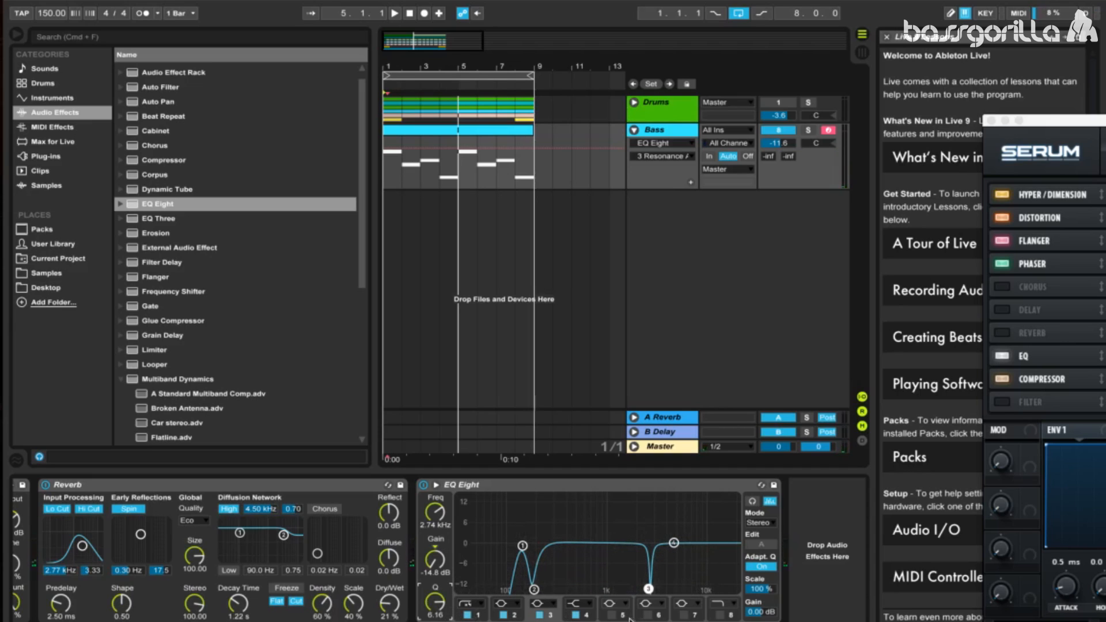
Enable EQ Eight's band 6 and make it a wide boost at 14.5 kHz with 10.1 dB gain and a Q of 0.26.
click(647, 614)
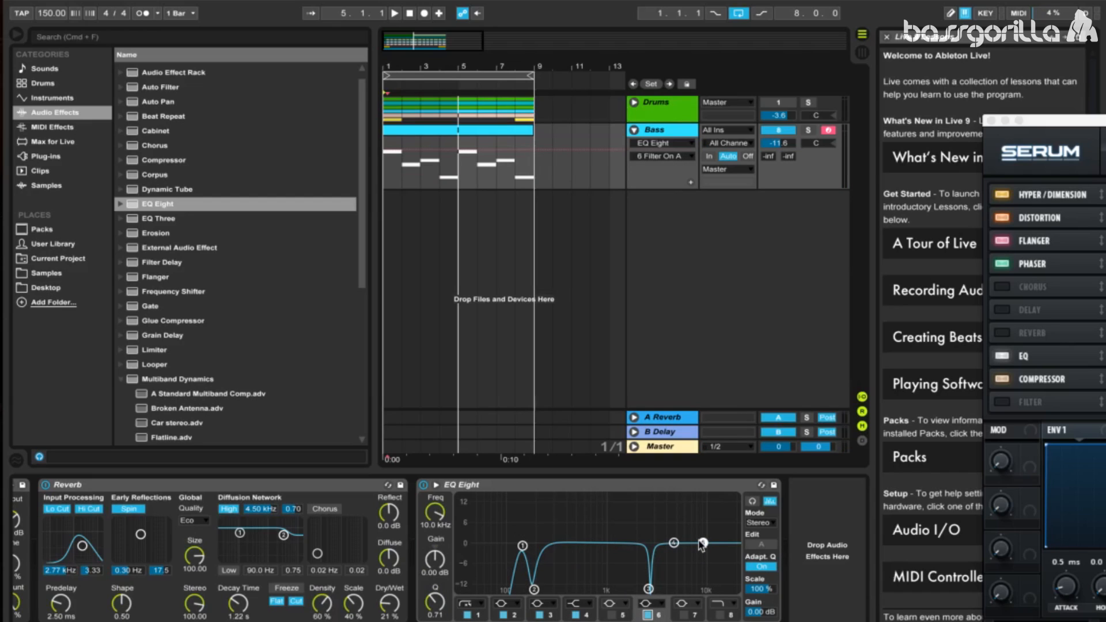
drag(702, 545, 720, 535)
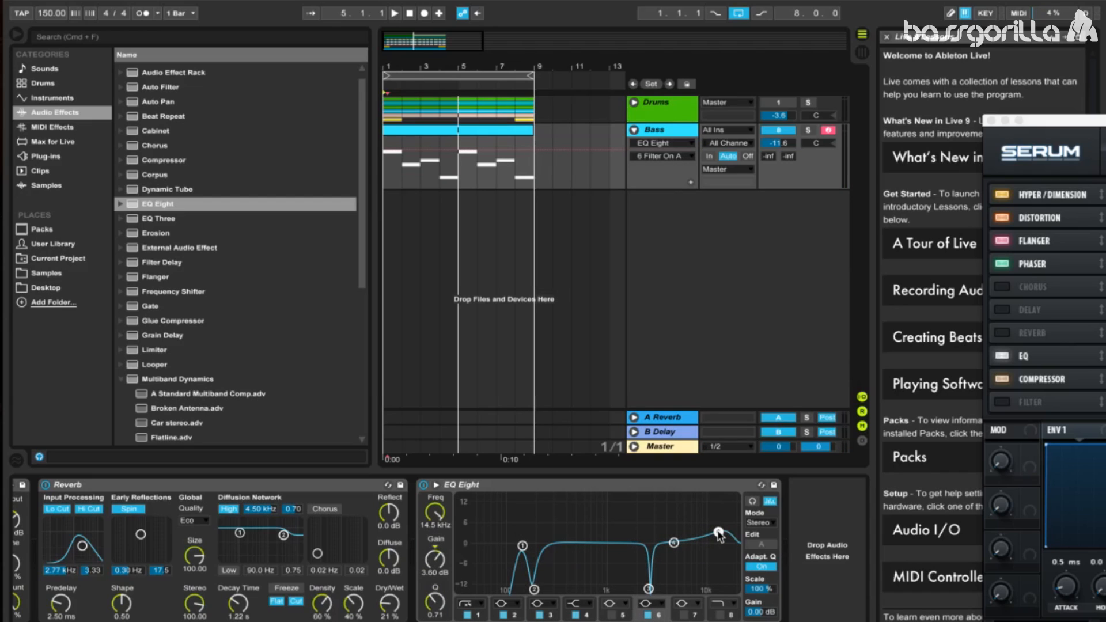
drag(435, 559, 435, 533)
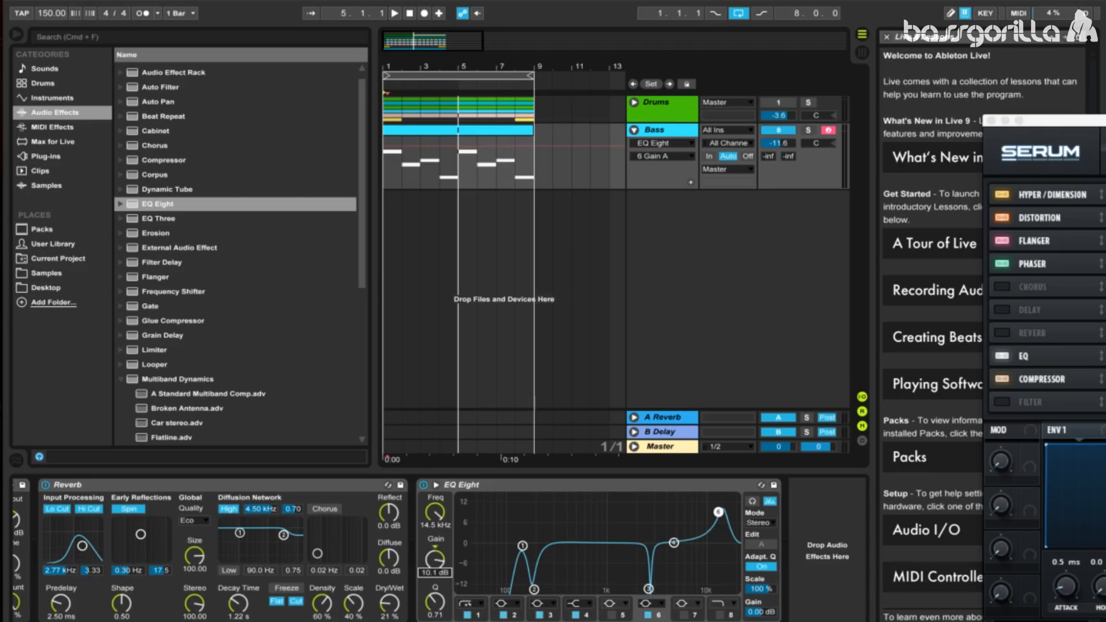
click(433, 609)
drag(435, 601, 435, 608)
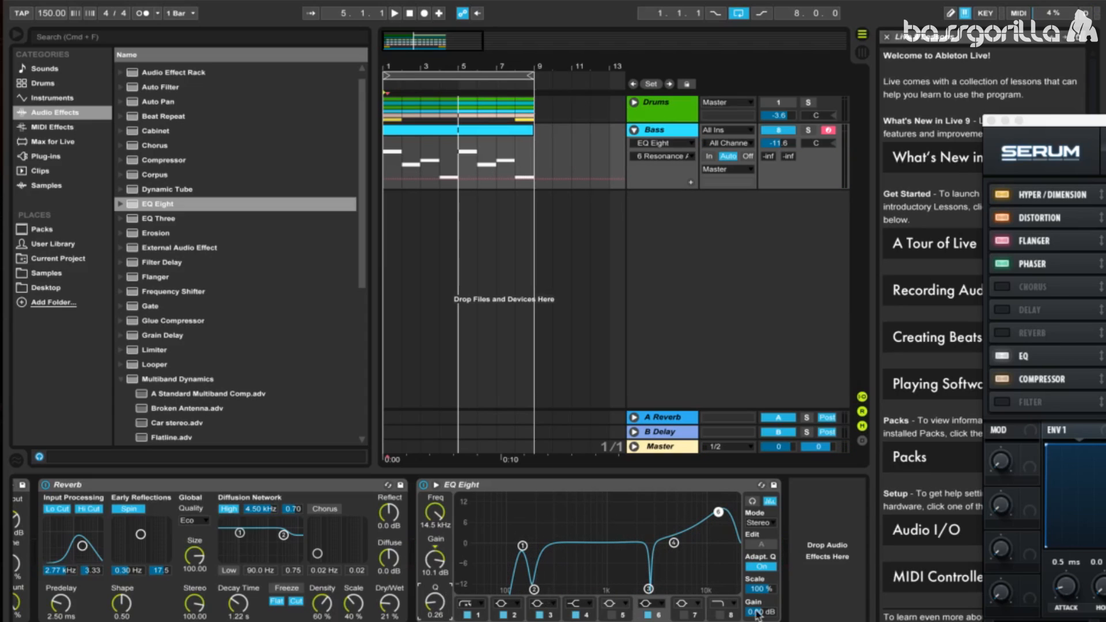
Enable EQ Eight's band 7 and set it to 194 Hz with -15 dB gain and a Q of 2.59.
click(683, 615)
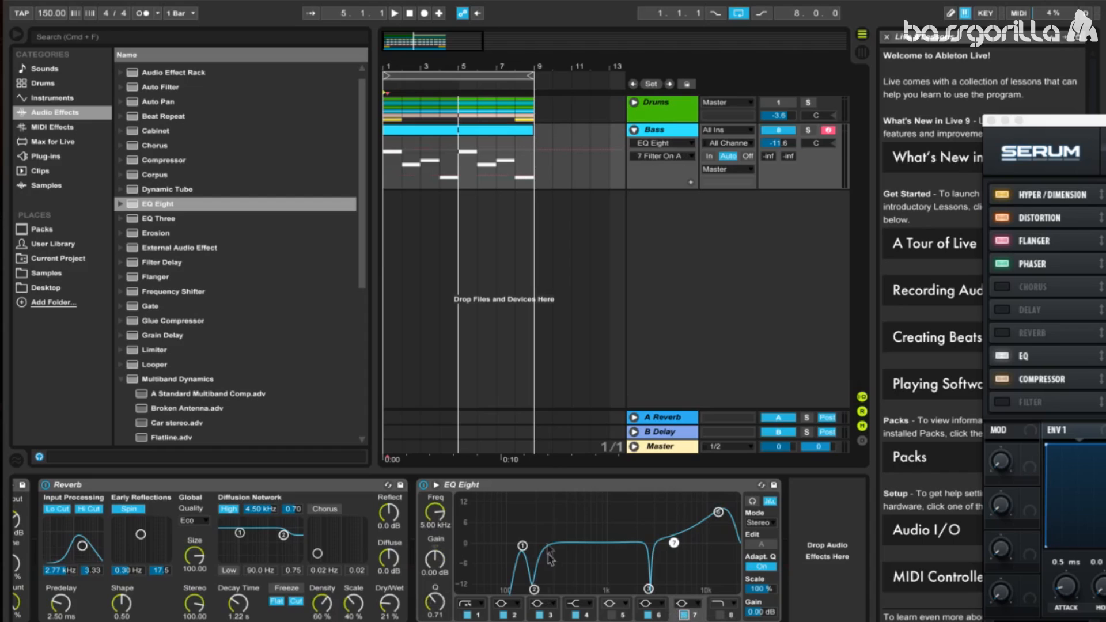
drag(433, 514, 436, 593)
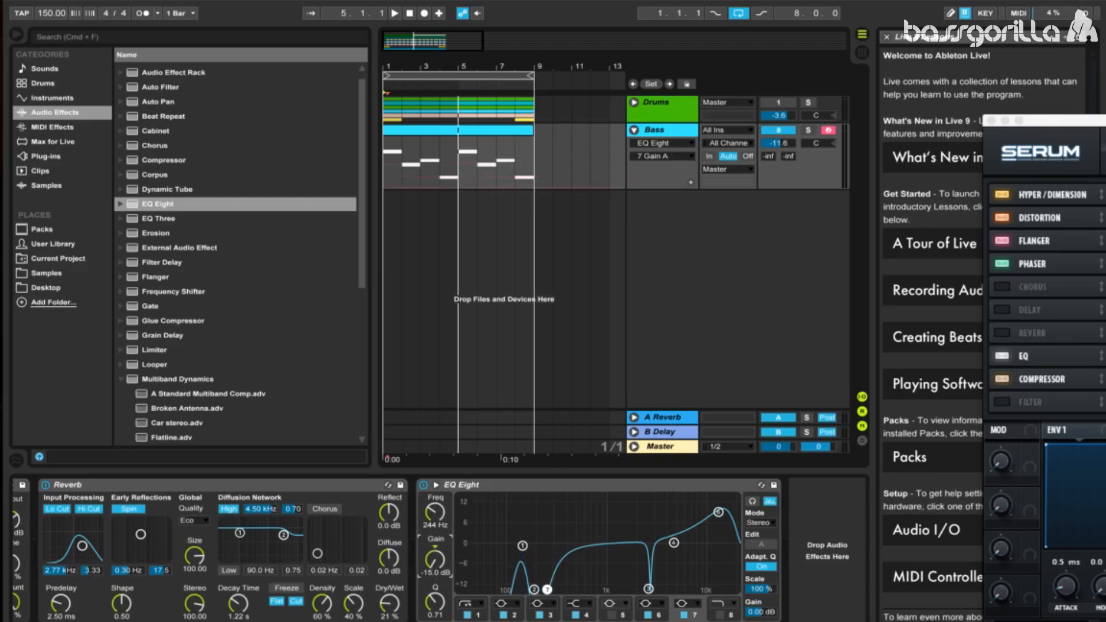
drag(436, 511, 438, 511)
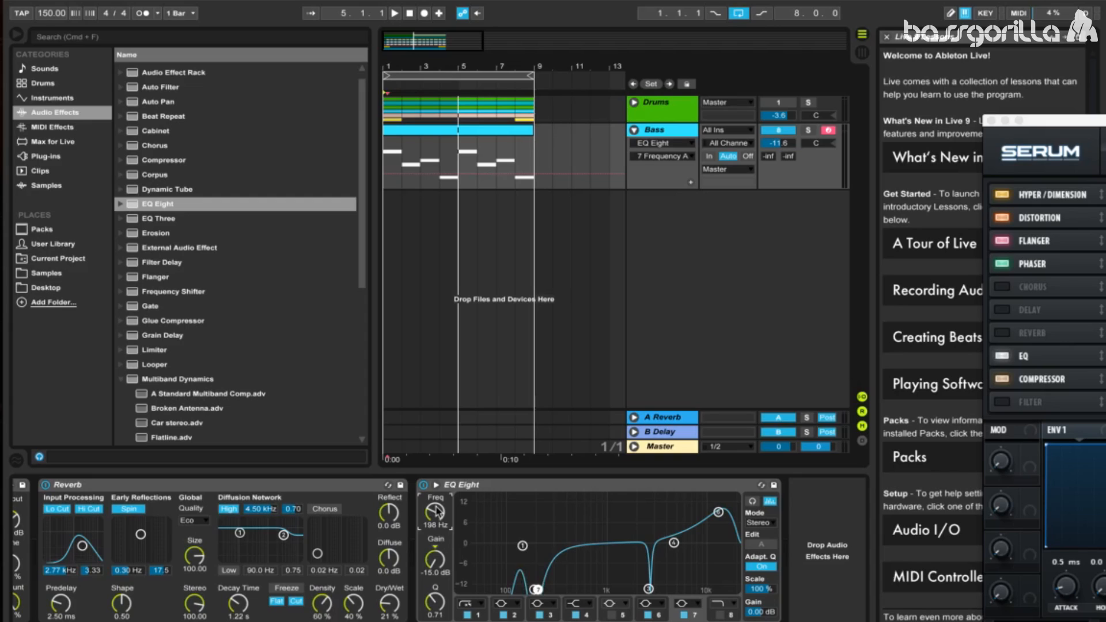
text(194)
key(Return)
drag(436, 602, 435, 573)
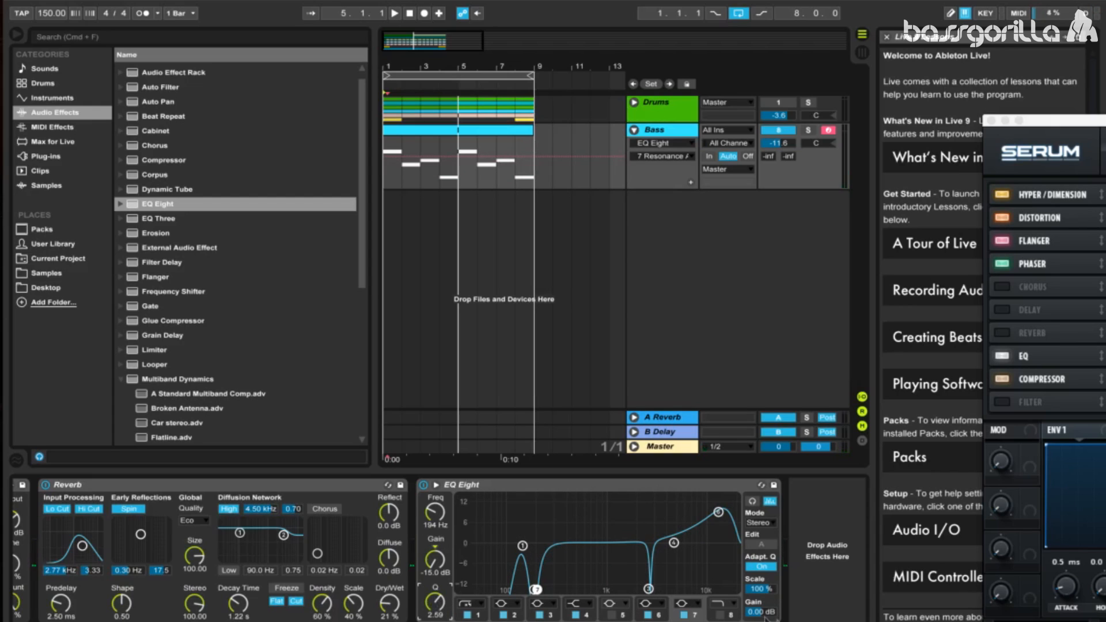
Change EQ Eight's band 8 to a bell filter at 449 Hz with -15 dB gain and a Q of 4.62.
click(717, 603)
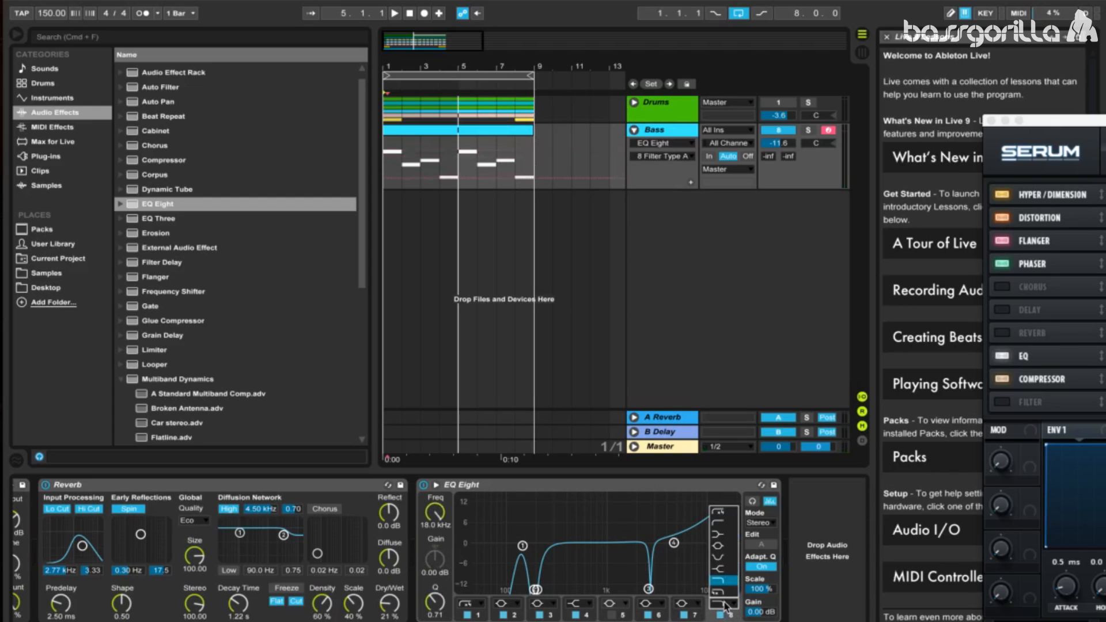
click(720, 547)
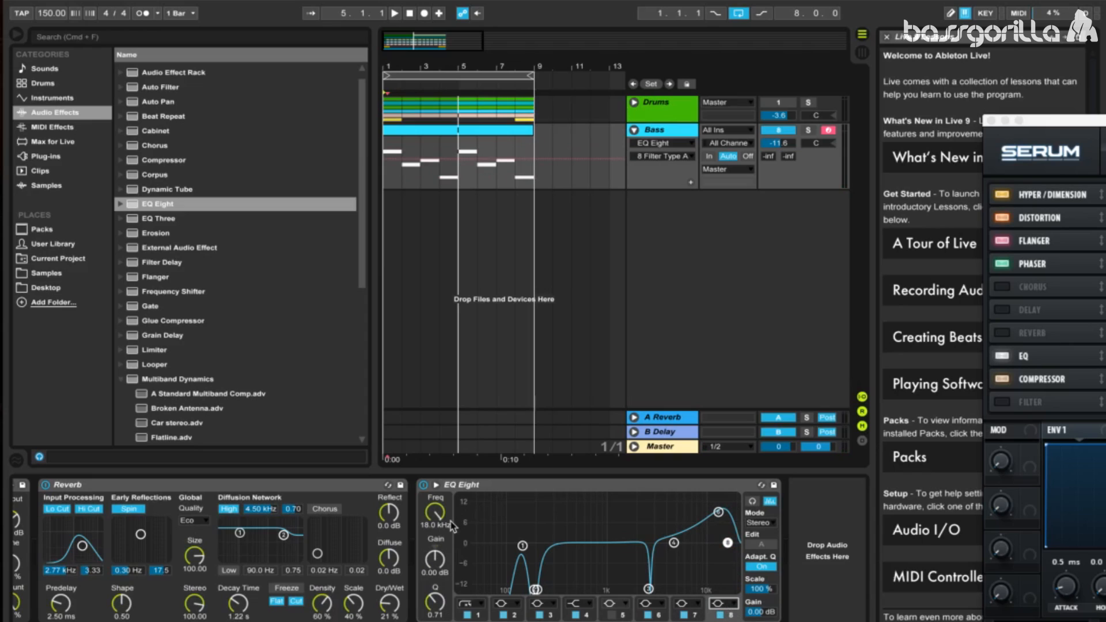
click(434, 512)
text(449)
key(Return)
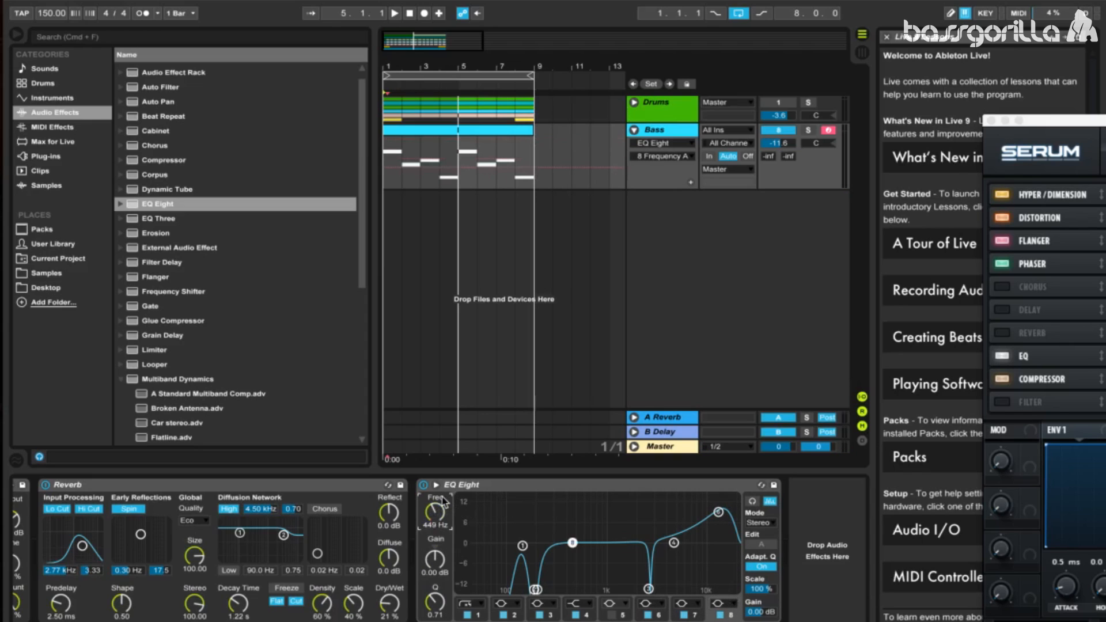
drag(439, 558, 438, 610)
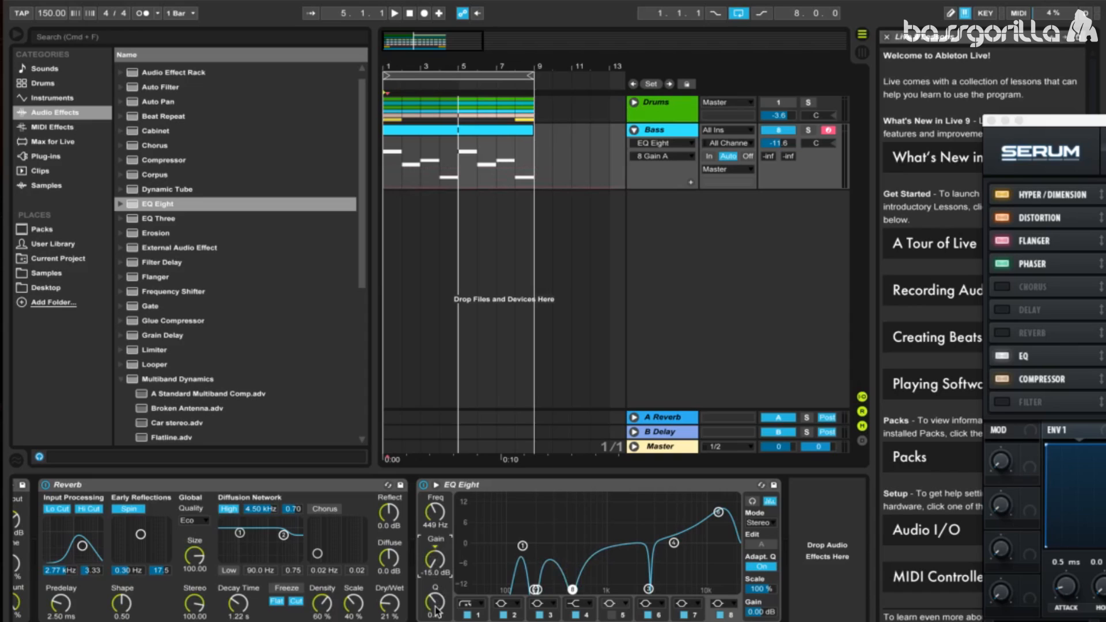
drag(436, 615, 436, 591)
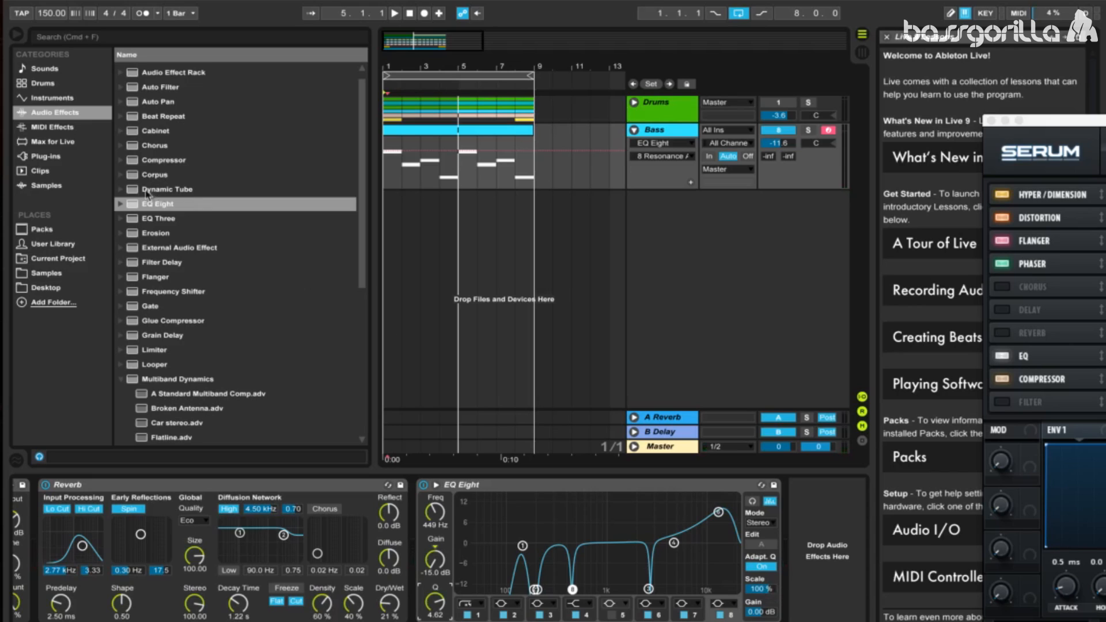
Add the ClipShifter plug-in after EQ Eight on the Bass track and bring the Serum window back to the front.
click(91, 156)
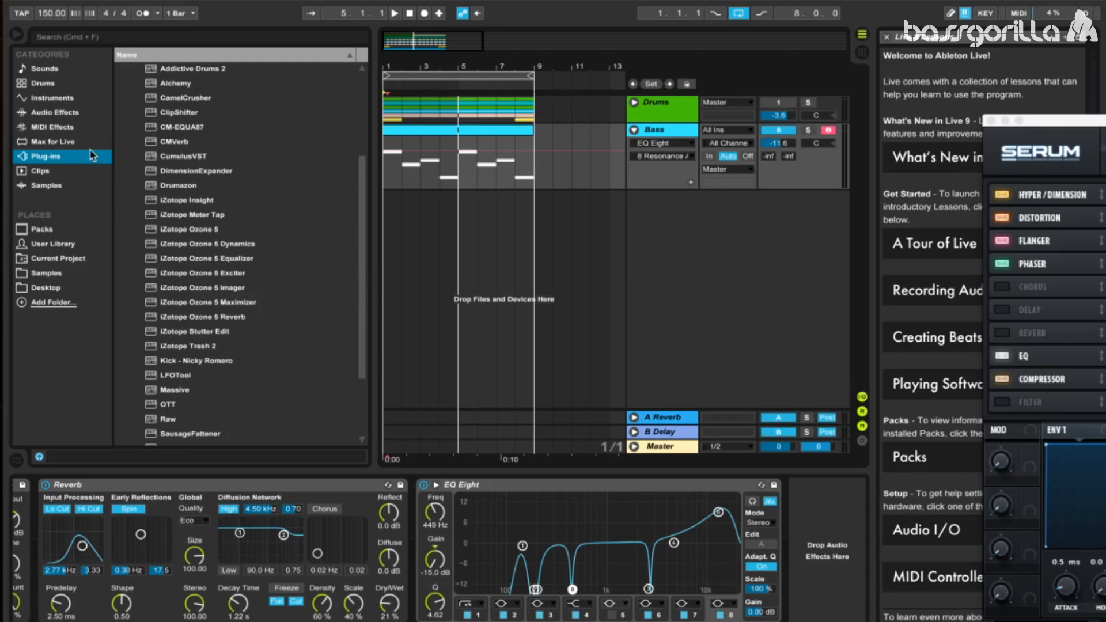
drag(170, 115, 799, 547)
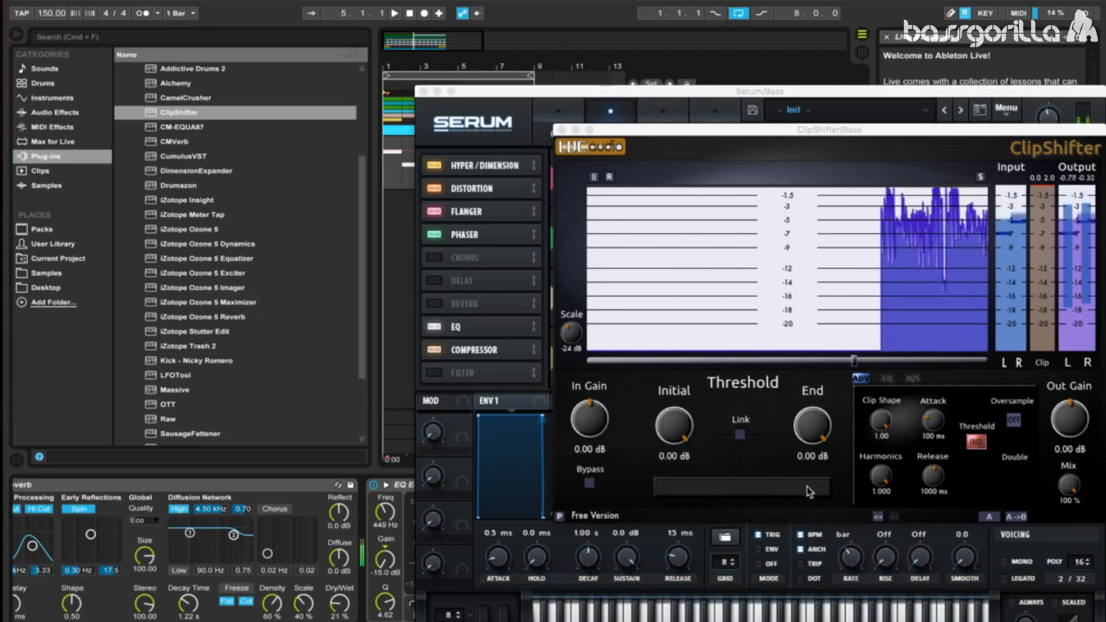
click(489, 607)
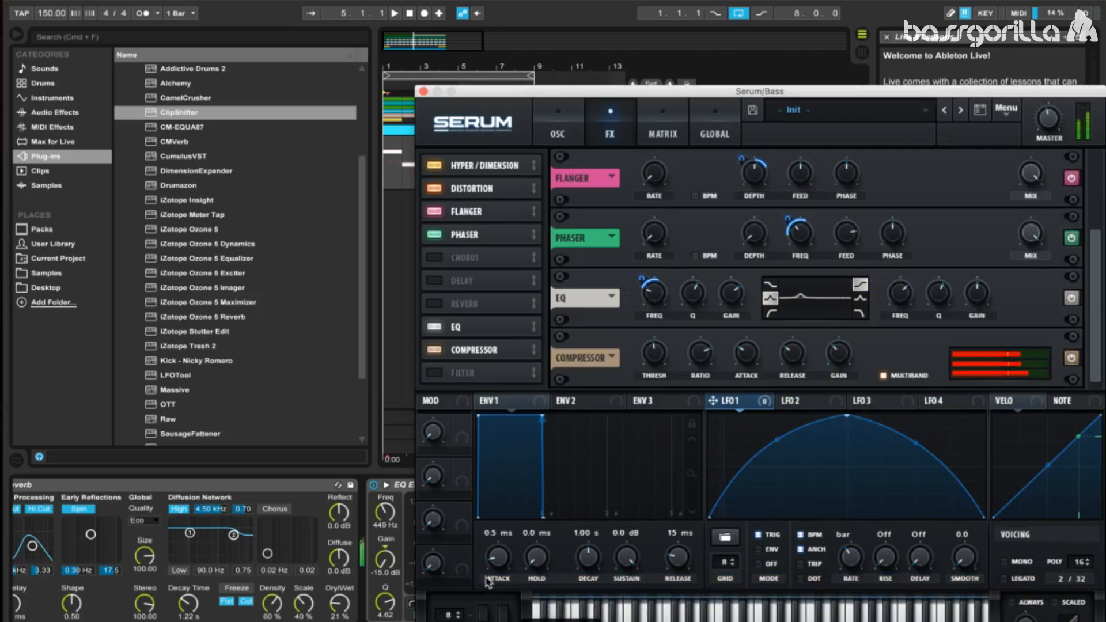